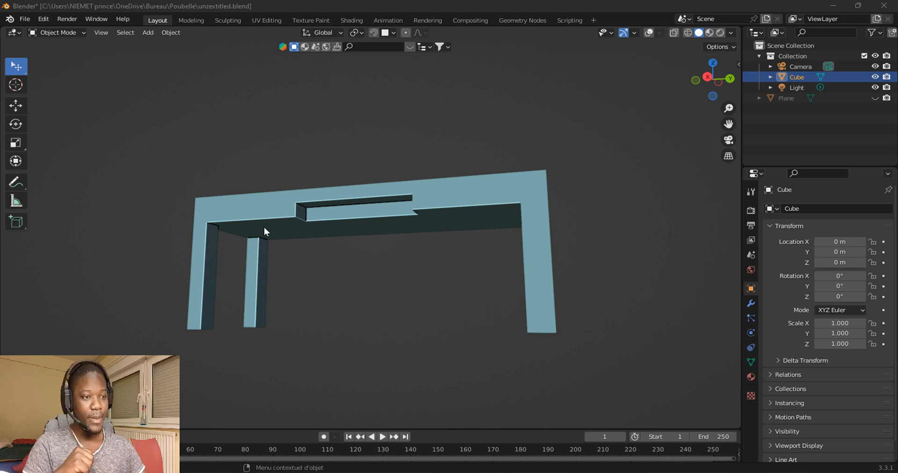
Step: Put the table mesh into Edit Mode and choose the Extrude Manifold tool
{"action": "left_click", "coordinate": [53, 33]}
{"action": "left_click", "coordinate": [52, 56]}
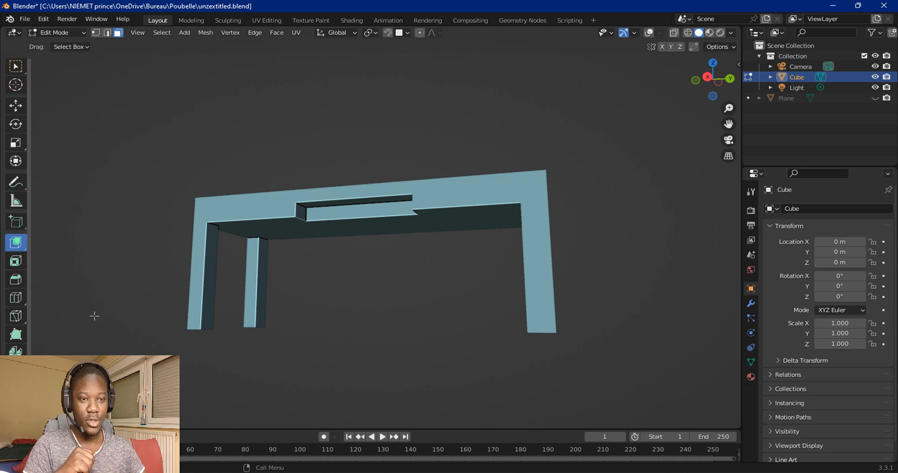
{"action": "left_click", "coordinate": [18, 244]}
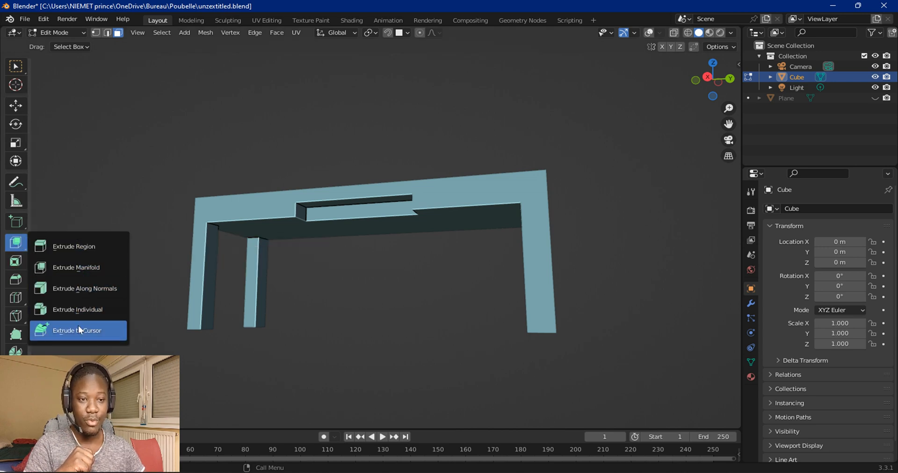
{"action": "left_click", "coordinate": [96, 272]}
{"action": "middle_click_drag", "start_coordinate": [248, 156], "coordinate": [299, 201]}
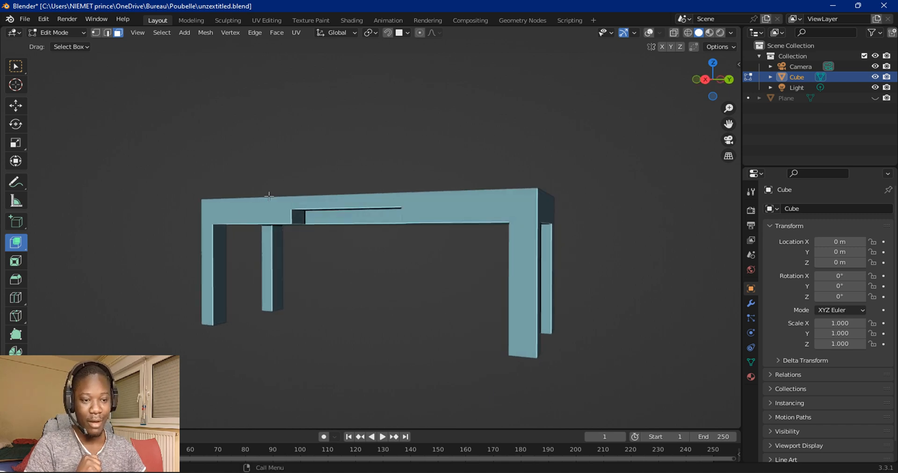
Step: Hide the table object in the scene and turn on the viewport overlays
{"action": "left_click", "coordinate": [876, 77]}
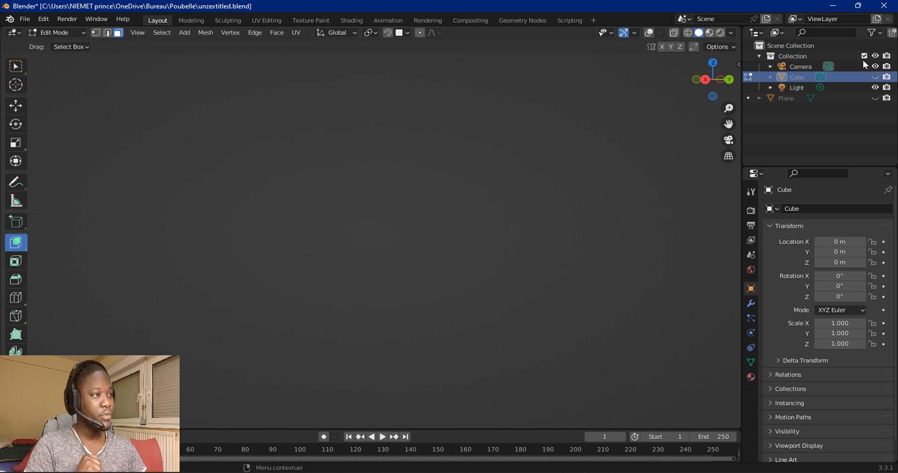
{"action": "left_click", "coordinate": [649, 33]}
{"action": "middle_click_drag", "start_coordinate": [378, 154], "coordinate": [374, 194]}
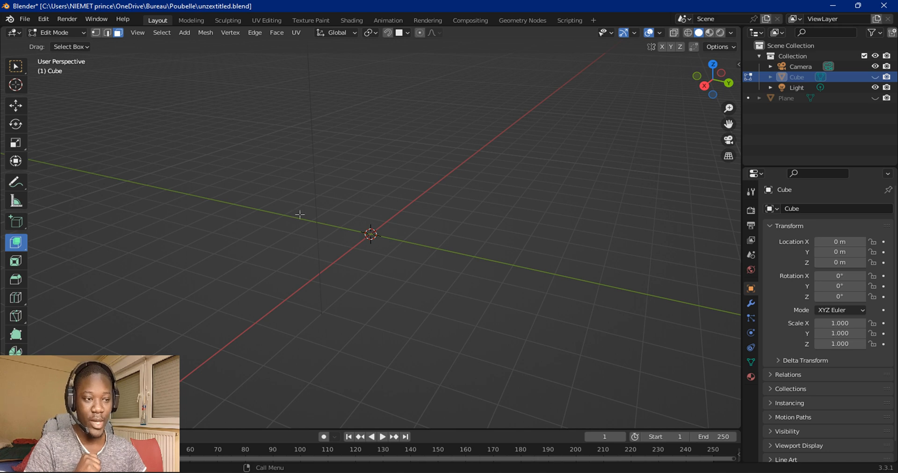
{"action": "middle_click_drag", "start_coordinate": [381, 233], "coordinate": [387, 213]}
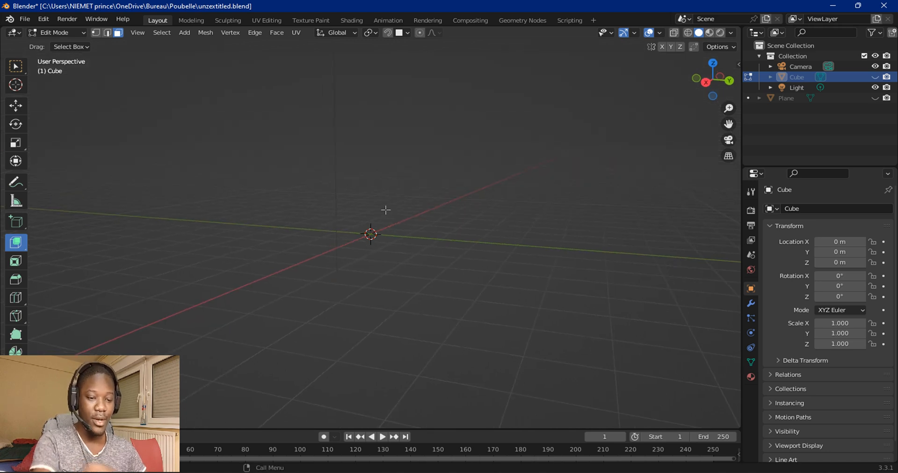
{"action": "key", "text": "shift+a"}
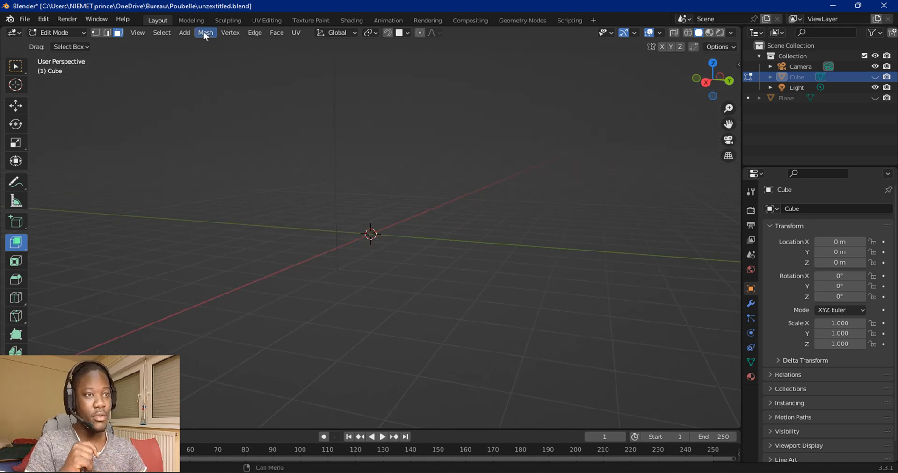
{"action": "left_click", "coordinate": [189, 33]}
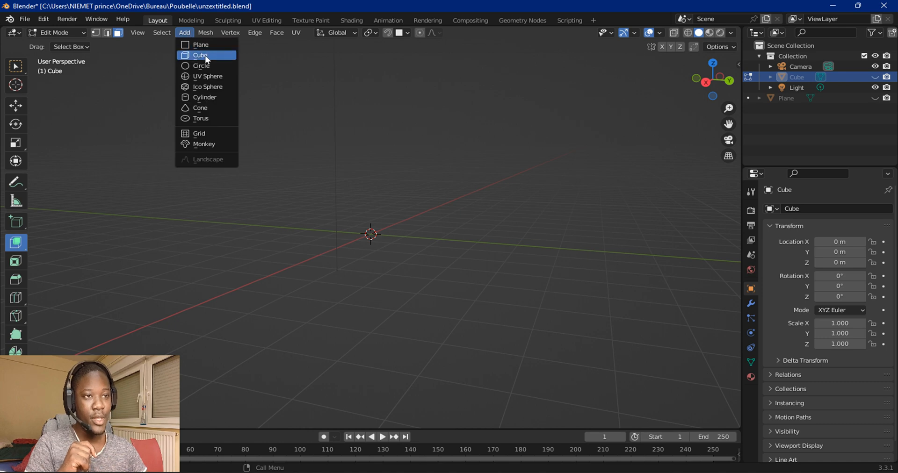
{"action": "scroll", "coordinate": [380, 207], "scroll_direction": "down", "scroll_amount": 5}
{"action": "scroll", "coordinate": [384, 210], "scroll_direction": "up", "scroll_amount": 3}
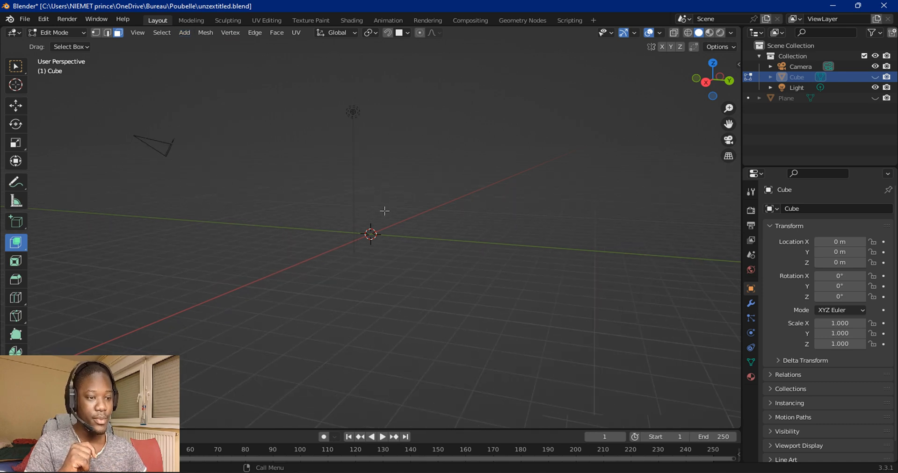
Step: Return to Object Mode and add a new cube mesh at the world origin
{"action": "left_click", "coordinate": [70, 33]}
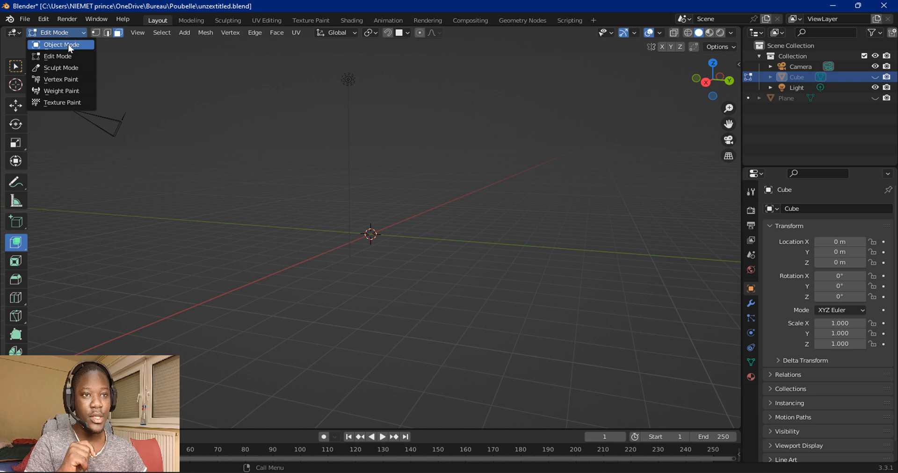
{"action": "left_click", "coordinate": [69, 46]}
{"action": "left_click", "coordinate": [148, 32]}
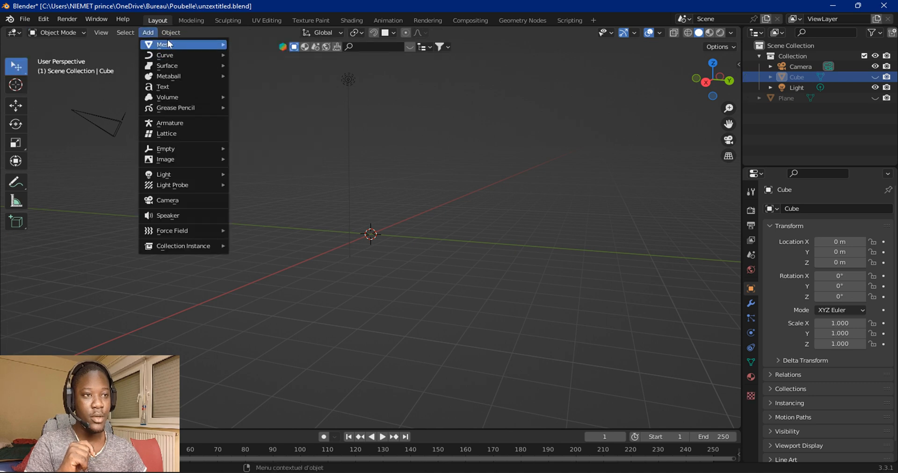
{"action": "mouse_move", "coordinate": [167, 43]}
{"action": "left_click", "coordinate": [268, 54]}
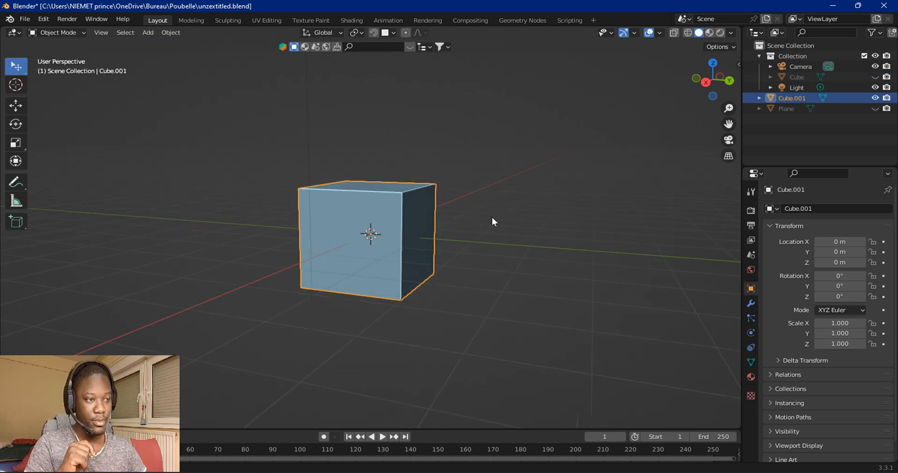
{"action": "middle_click_drag", "start_coordinate": [492, 217], "coordinate": [352, 220]}
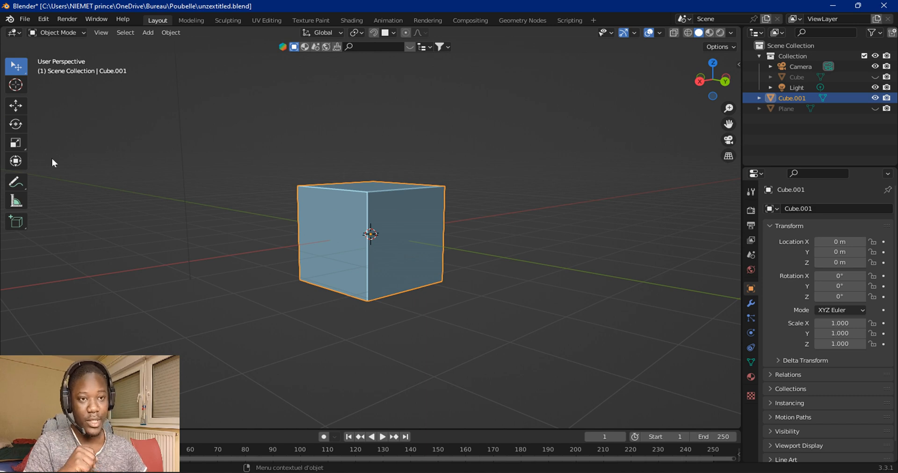
Step: Reshape the new cube with Scale Cage into a long flat slab, scaled about 2.65 in Y and 0.18 in Z
{"action": "left_click", "coordinate": [17, 144]}
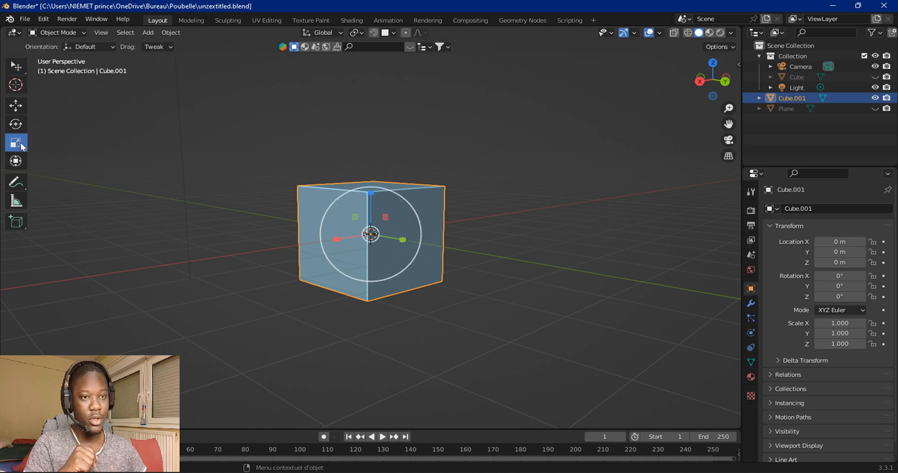
{"action": "left_click_drag", "start_coordinate": [13, 144], "coordinate": [86, 179]}
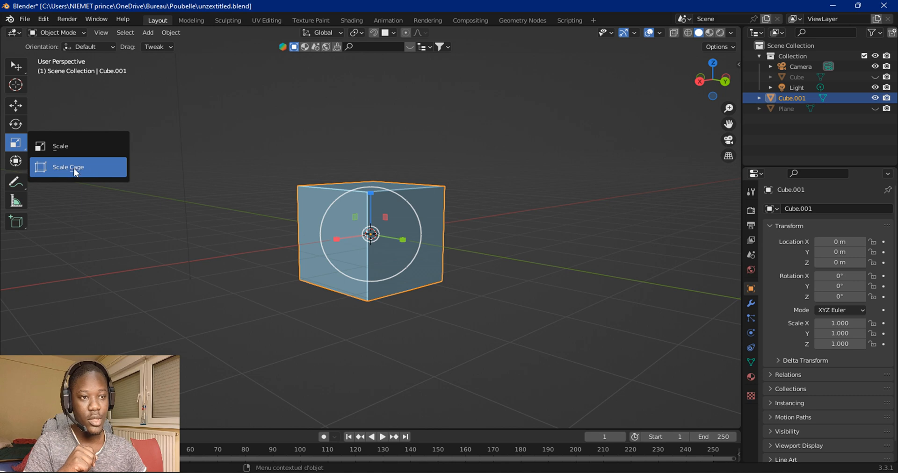
{"action": "left_click", "coordinate": [75, 172]}
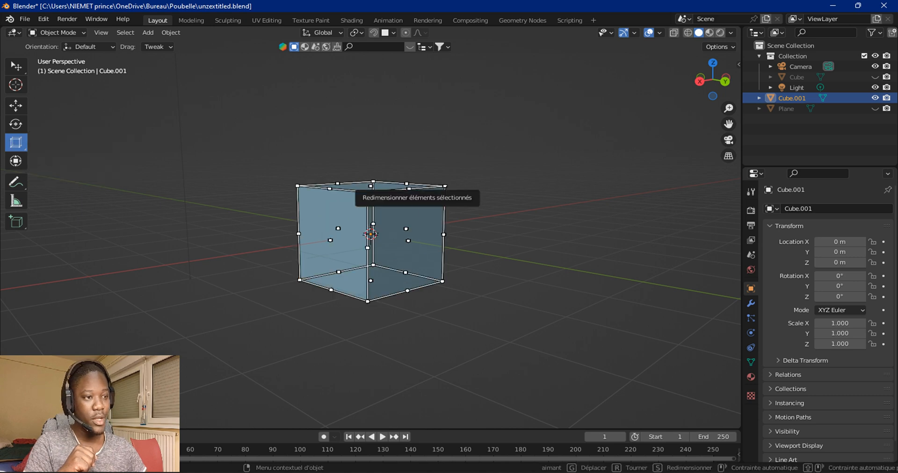
{"action": "left_click_drag", "start_coordinate": [373, 186], "coordinate": [521, 344]}
{"action": "middle_click_drag", "start_coordinate": [314, 255], "coordinate": [318, 225]}
{"action": "left_click", "coordinate": [67, 18]}
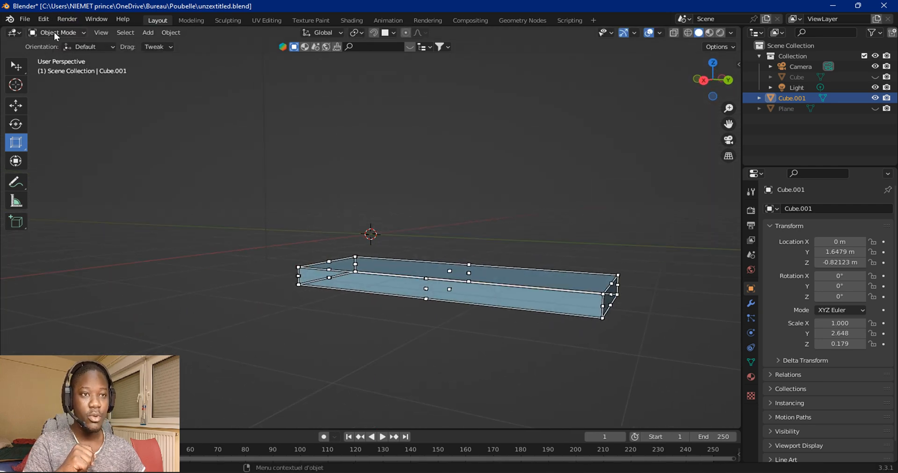
Step: Put the flattened slab into Edit Mode
{"action": "left_click", "coordinate": [55, 32]}
{"action": "left_click", "coordinate": [58, 56]}
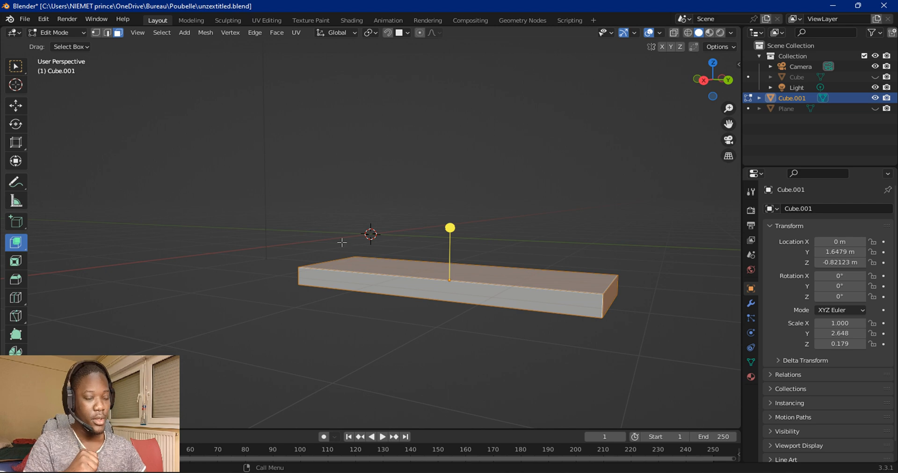
{"action": "scroll", "coordinate": [393, 279], "scroll_direction": "up", "scroll_amount": 3}
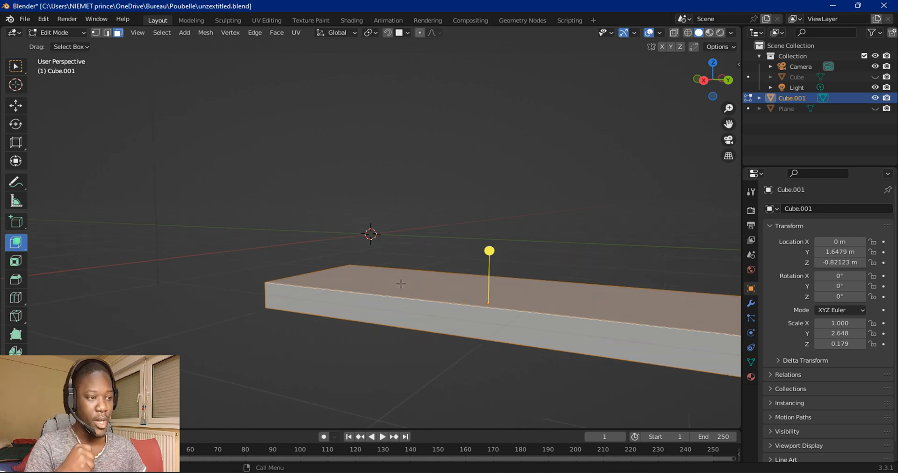
{"action": "scroll", "coordinate": [323, 238], "scroll_direction": "up", "scroll_amount": 6}
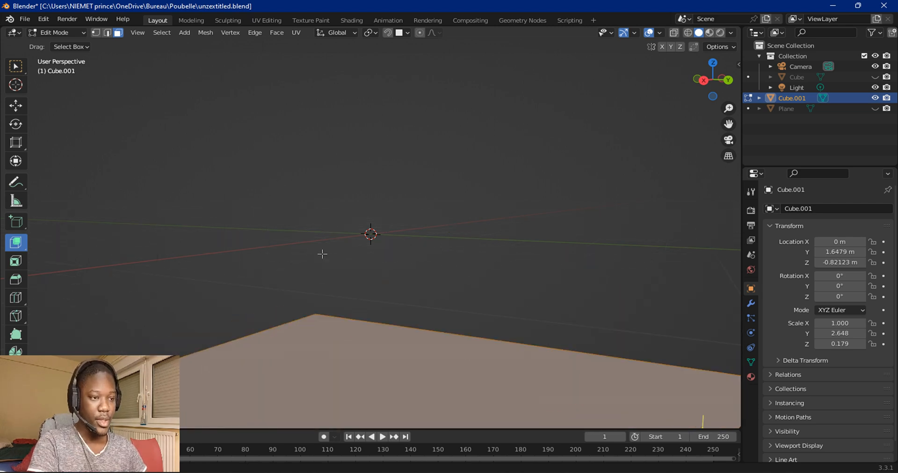
{"action": "scroll", "coordinate": [360, 285], "scroll_direction": "down", "scroll_amount": 10}
{"action": "scroll", "coordinate": [421, 313], "scroll_direction": "up", "scroll_amount": 2}
{"action": "scroll", "coordinate": [476, 320], "scroll_direction": "down", "scroll_amount": 2}
{"action": "middle_click_drag", "start_coordinate": [475, 320], "coordinate": [468, 269], "text": "shift"}
{"action": "scroll", "coordinate": [468, 269], "scroll_direction": "up", "scroll_amount": 3}
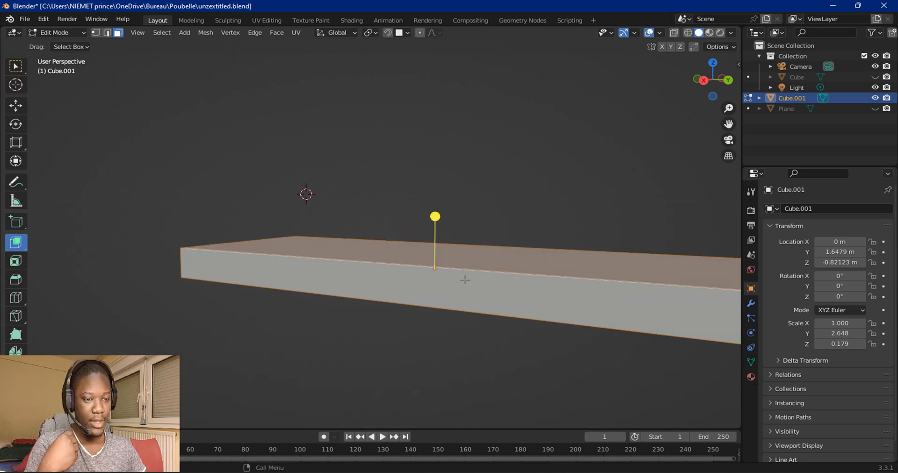
{"action": "scroll", "coordinate": [355, 260], "scroll_direction": "down", "scroll_amount": 3}
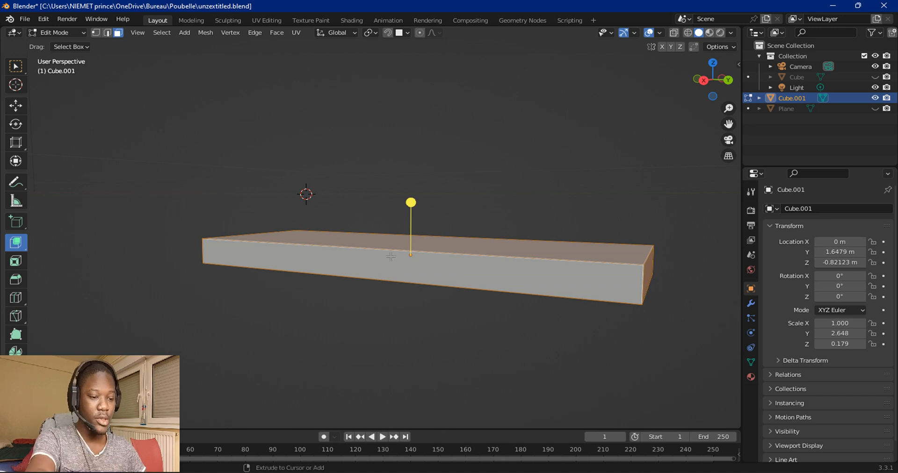
Step: Add two evenly spaced loop cuts across the slab and one horizontal loop cut around its mid-height
{"action": "key", "text": "ctrl+r"}
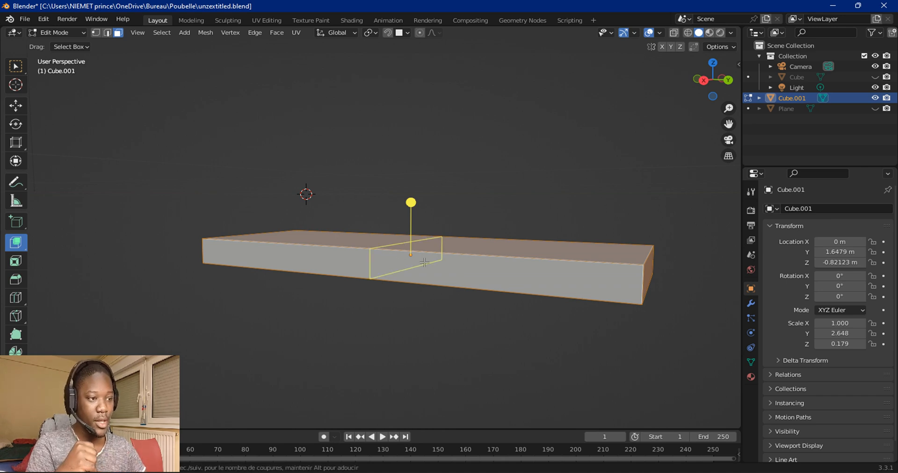
{"action": "scroll", "coordinate": [424, 263], "scroll_direction": "up", "scroll_amount": 1}
{"action": "left_click", "coordinate": [411, 202]}
{"action": "right_click", "coordinate": [383, 260]}
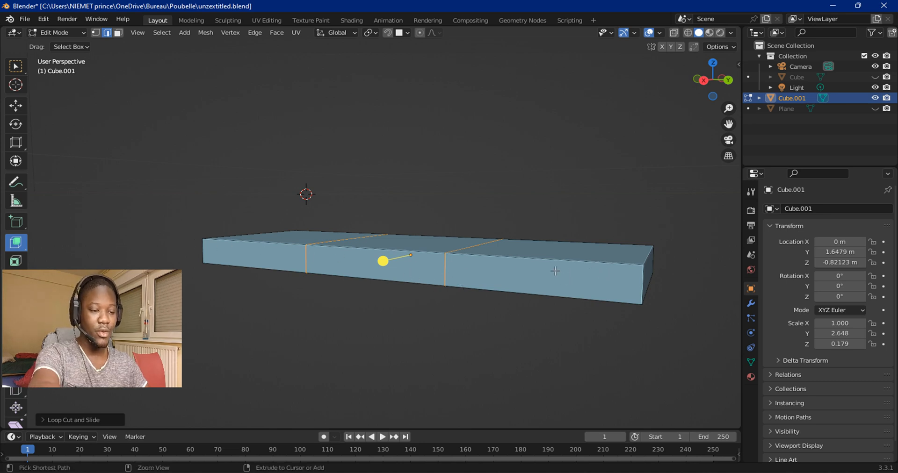
{"action": "left_click", "coordinate": [639, 283]}
{"action": "left_click", "coordinate": [639, 283]}
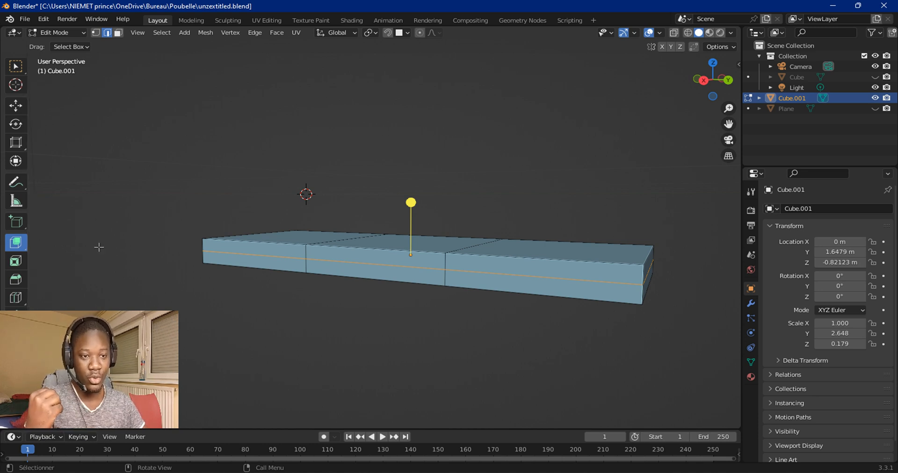
Step: Choose the Extrude Region tool and select the lower middle face on the slab's long front side
{"action": "left_click_drag", "start_coordinate": [16, 243], "coordinate": [89, 247]}
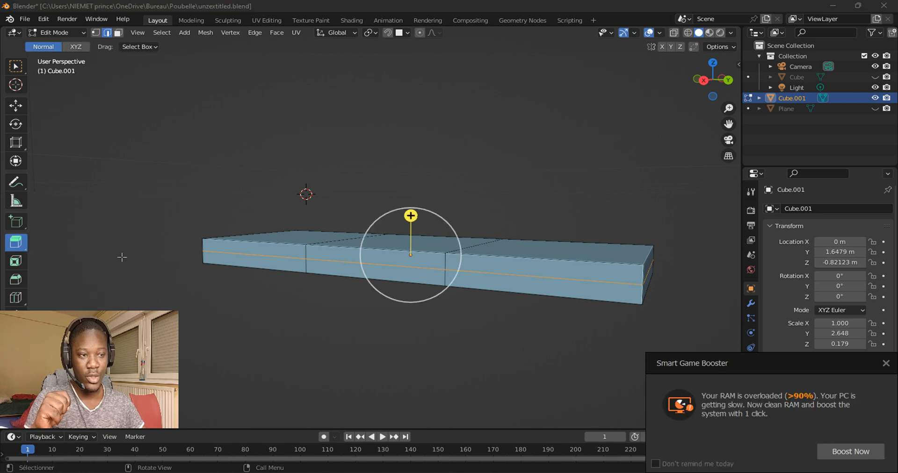
{"action": "left_click", "coordinate": [373, 274]}
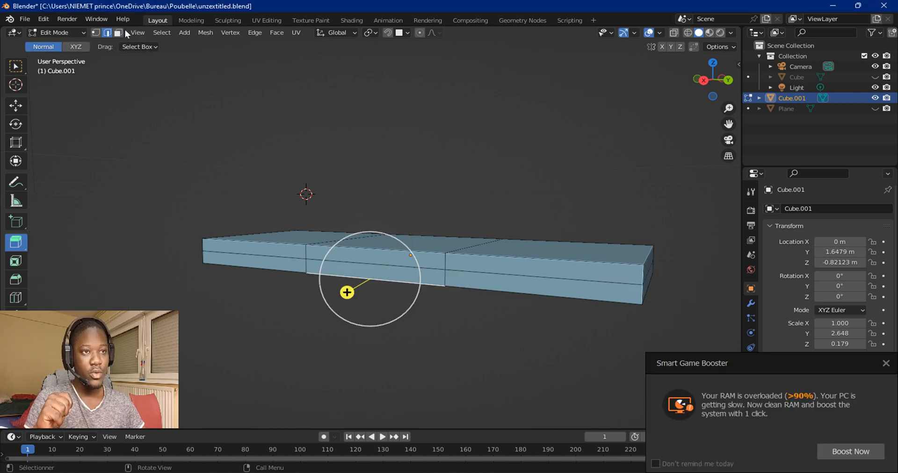
{"action": "left_click", "coordinate": [119, 33]}
{"action": "left_click", "coordinate": [346, 276]}
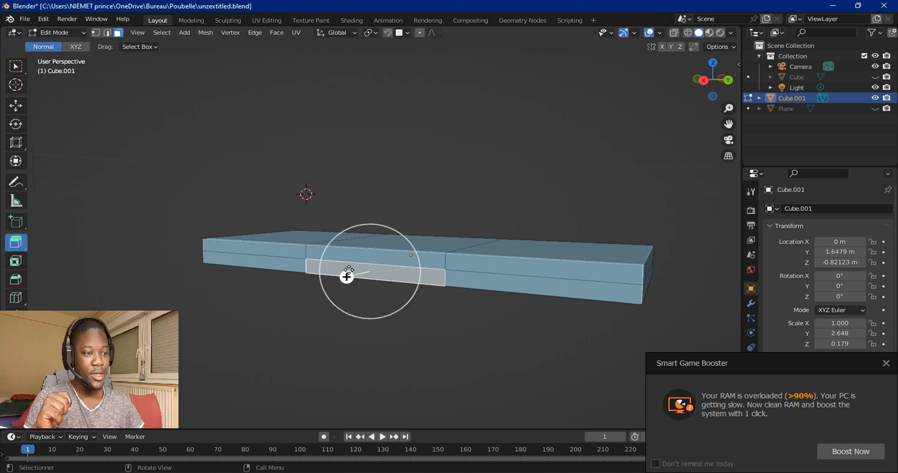
Step: Try extruding the selected face outward from the slab with Extrude Region, and undo the extrusion
{"action": "left_click_drag", "start_coordinate": [345, 277], "coordinate": [303, 296]}
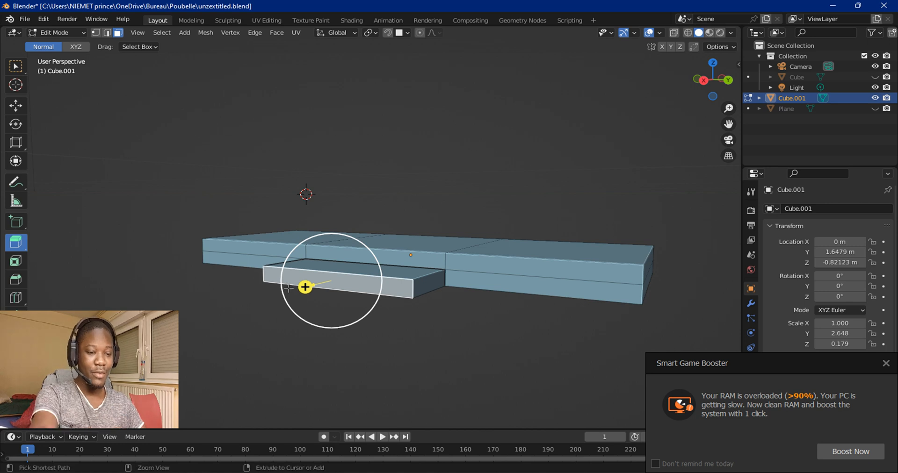
{"action": "key", "text": "ctrl+z"}
{"action": "left_click", "coordinate": [886, 363]}
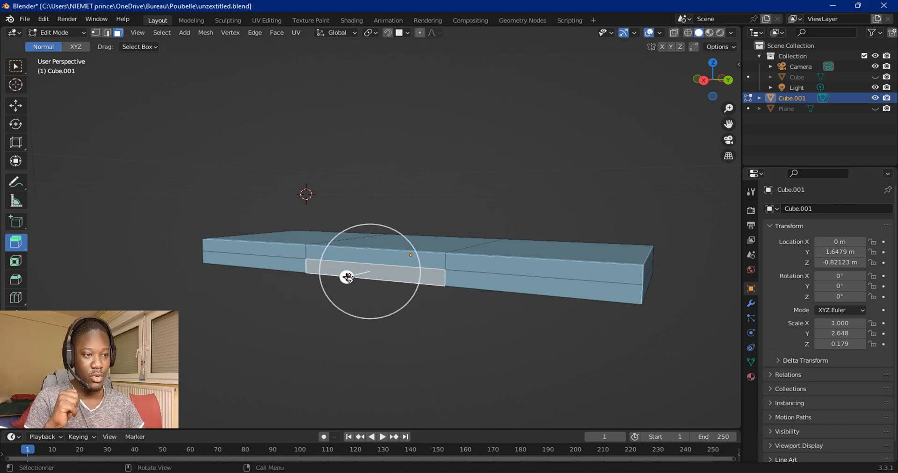
Step: Try extruding the selected face inward into the slab with Extrude Region, inspect the recess, and undo the extrusion
{"action": "left_click_drag", "start_coordinate": [346, 277], "coordinate": [369, 278]}
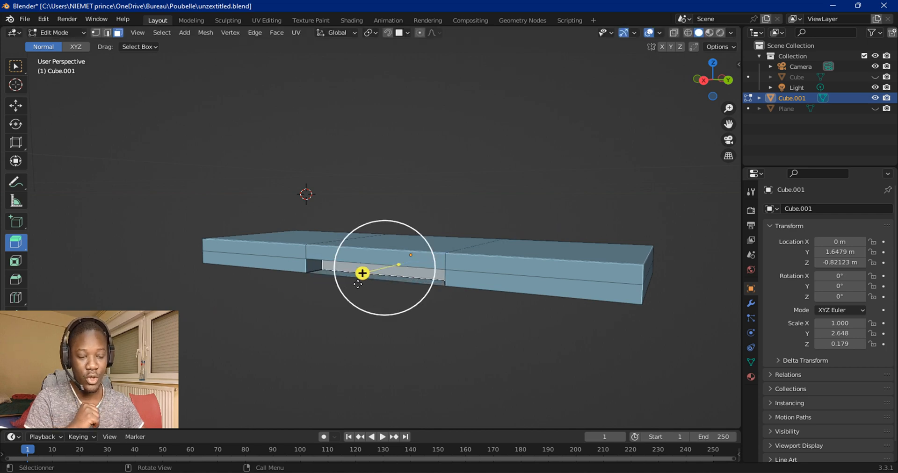
{"action": "scroll", "coordinate": [358, 284], "scroll_direction": "up", "scroll_amount": 5}
{"action": "middle_click_drag", "start_coordinate": [370, 324], "coordinate": [366, 293]}
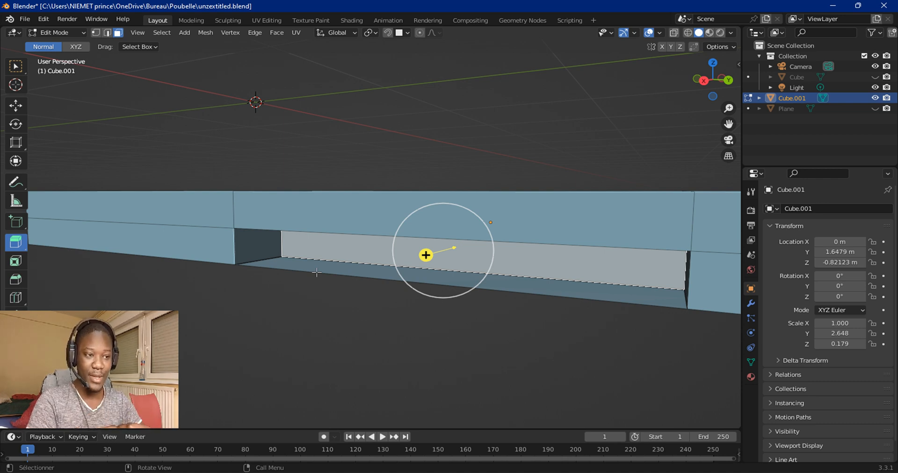
{"action": "scroll", "coordinate": [309, 241], "scroll_direction": "down", "scroll_amount": 5}
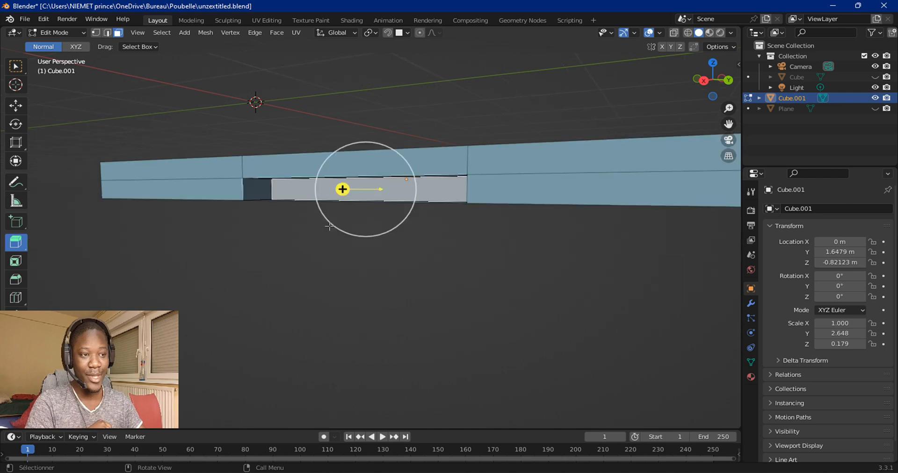
{"action": "middle_click_drag", "start_coordinate": [336, 227], "coordinate": [348, 232]}
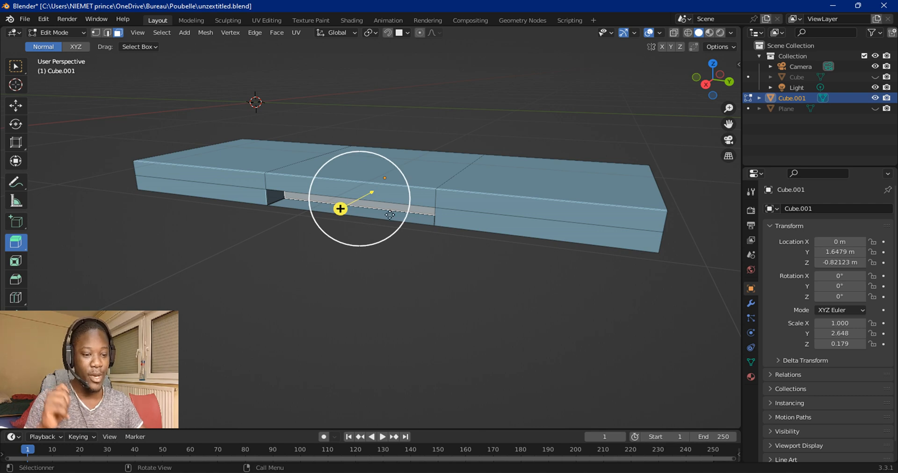
{"action": "key", "text": "ctrl+z"}
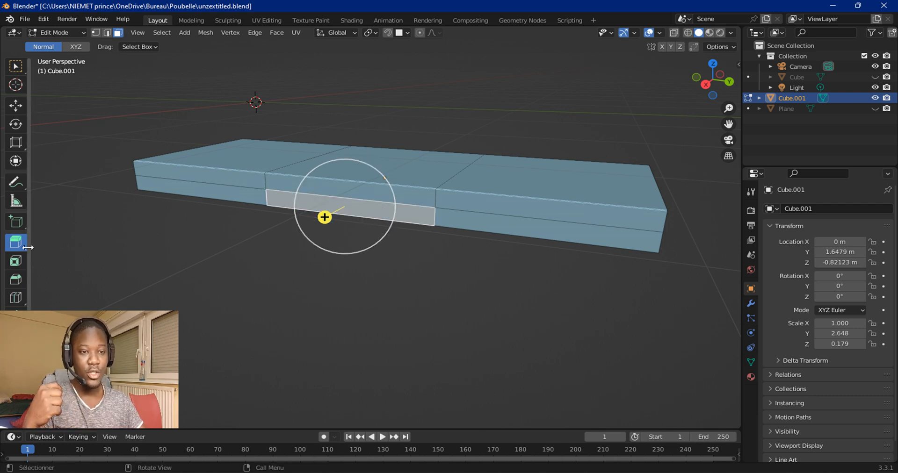
Step: Cut a recess into the slab's lower middle front face by extruding it inward with Extrude Manifold
{"action": "left_click_drag", "start_coordinate": [15, 242], "coordinate": [43, 271]}
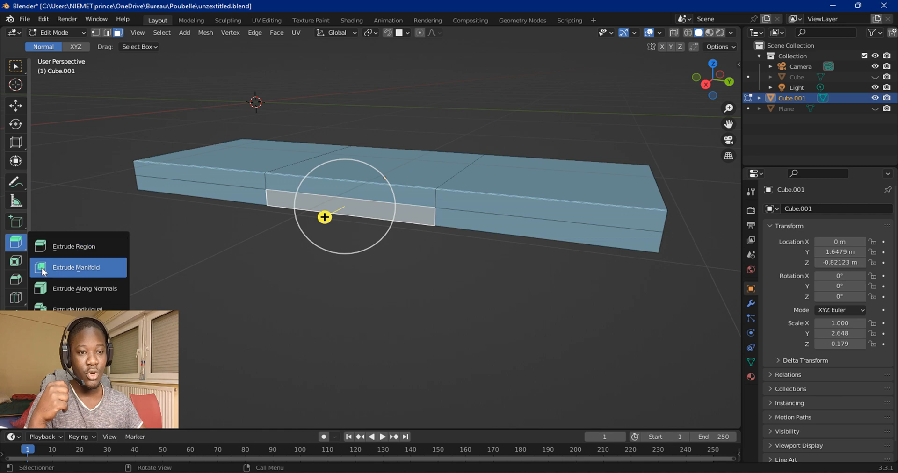
{"action": "left_click", "coordinate": [80, 263]}
{"action": "left_click_drag", "start_coordinate": [312, 224], "coordinate": [330, 212]}
{"action": "middle_click_drag", "start_coordinate": [330, 212], "coordinate": [276, 217]}
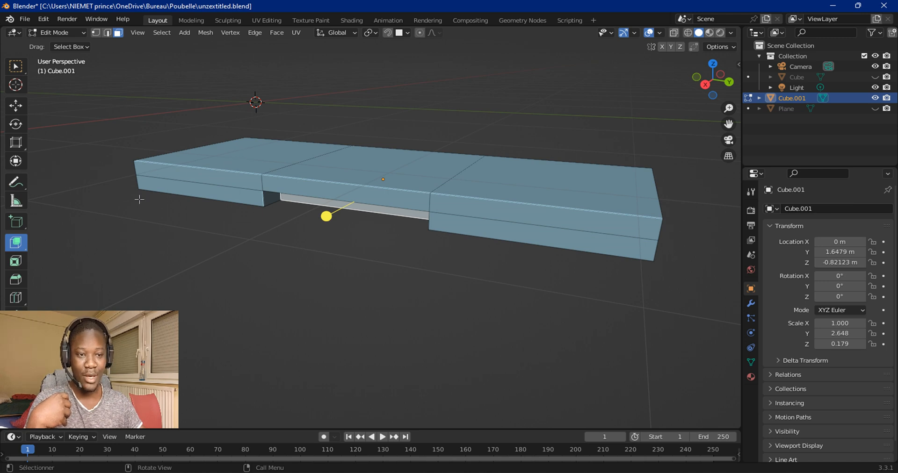
Step: Try extruding the upper front face of the slab's left section inward with Extrude Region, and undo the extrusion
{"action": "left_click_drag", "start_coordinate": [16, 242], "coordinate": [56, 244]}
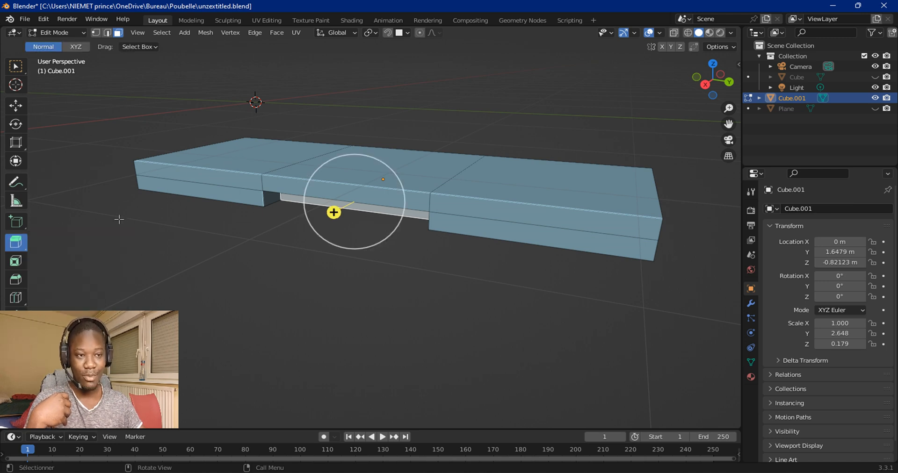
{"action": "left_click", "coordinate": [182, 175]}
{"action": "left_click_drag", "start_coordinate": [160, 186], "coordinate": [180, 188]}
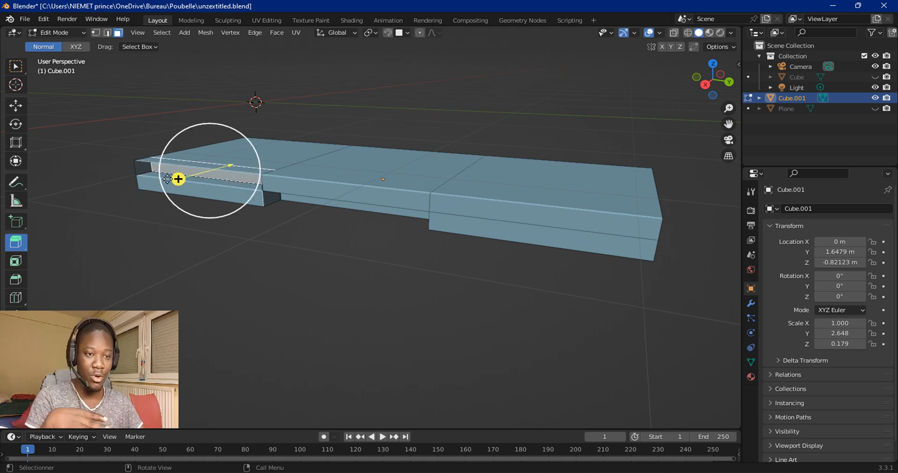
{"action": "key", "text": "ctrl+z"}
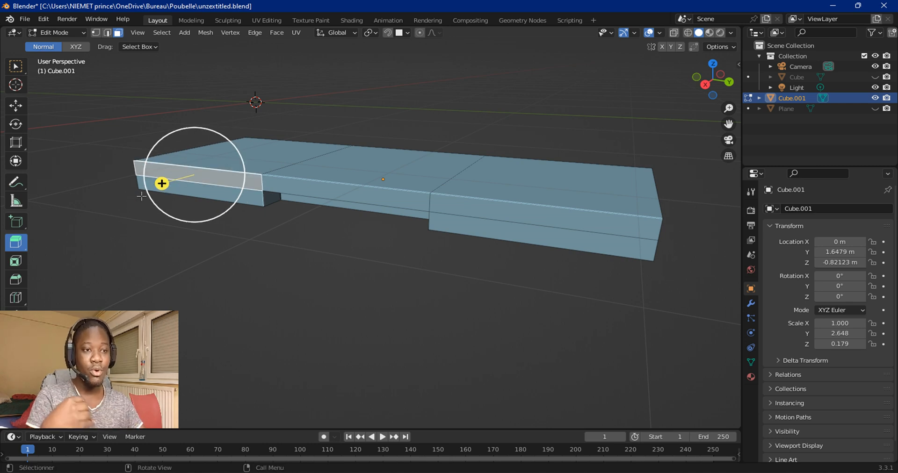
Step: Try moving the left section's upper front face about 0.3 m inward along the X axis, and undo the move
{"action": "key", "text": "g"}
{"action": "key", "text": "y"}
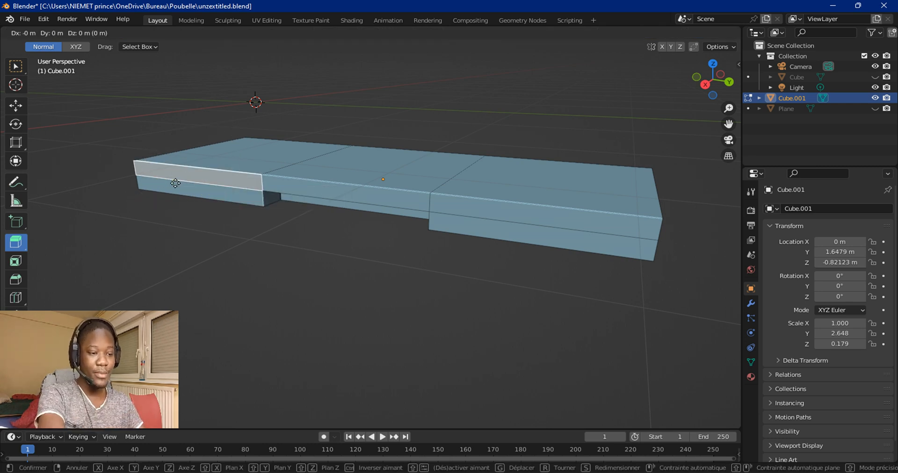
{"action": "key", "text": "x"}
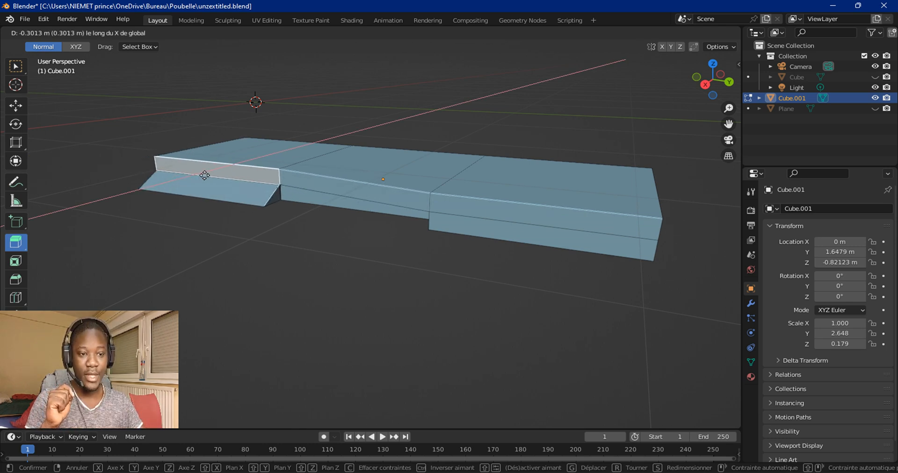
{"action": "left_click", "coordinate": [193, 176]}
{"action": "key", "text": "ctrl+z"}
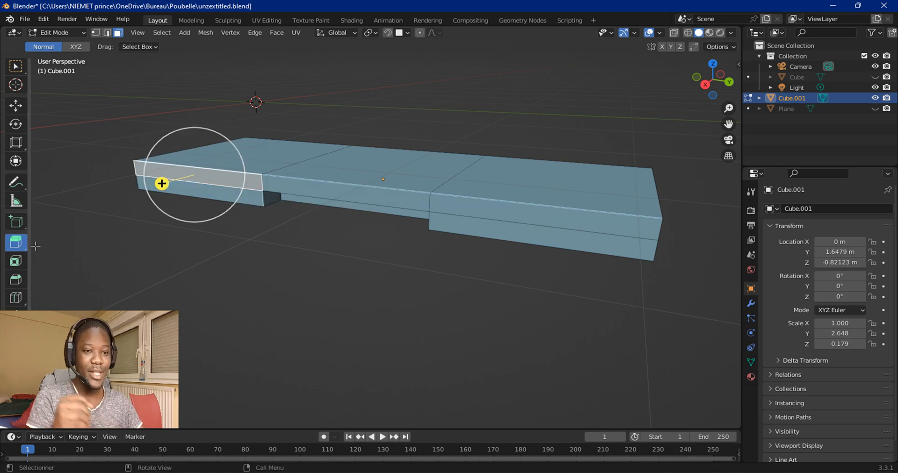
Step: Extrude the left section's upper front face inward with Extrude Manifold to form a stair-like step
{"action": "left_click", "coordinate": [16, 247]}
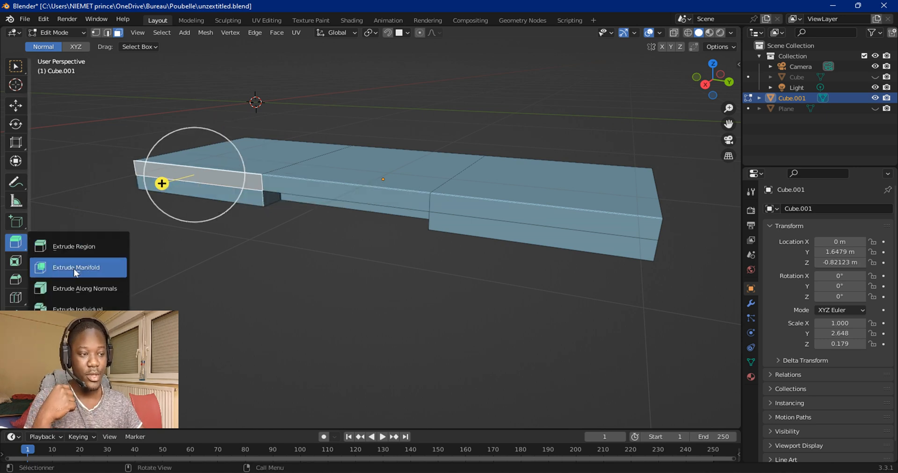
{"action": "left_click", "coordinate": [73, 268]}
{"action": "left_click_drag", "start_coordinate": [150, 186], "coordinate": [169, 173]}
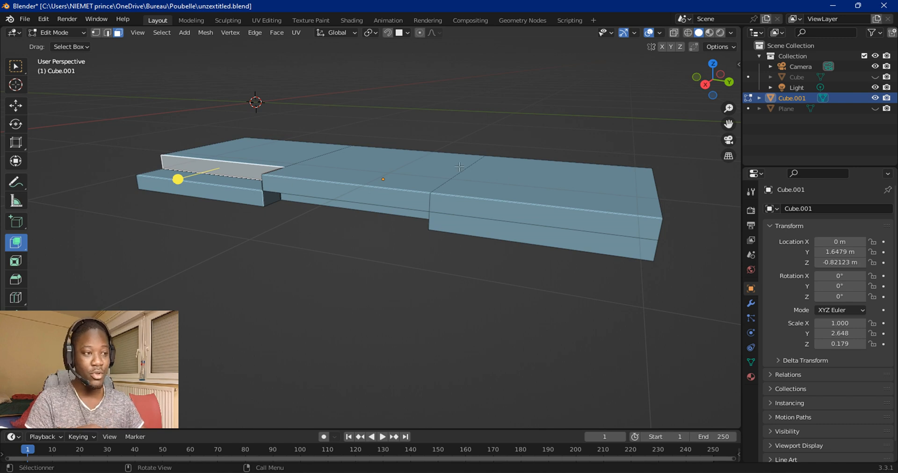
Step: Select the middle and right top faces of the slab and extrude them upward with Extrude Region
{"action": "left_click", "coordinate": [393, 167]}
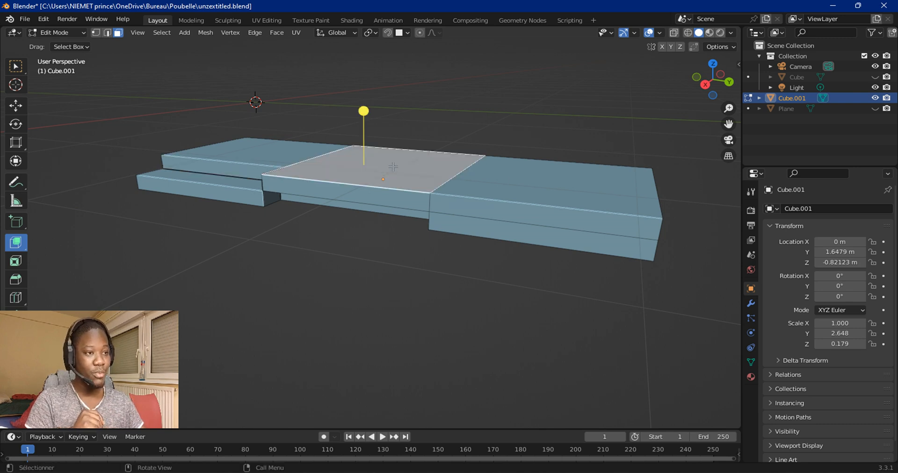
{"action": "left_click", "coordinate": [531, 190], "text": "shift"}
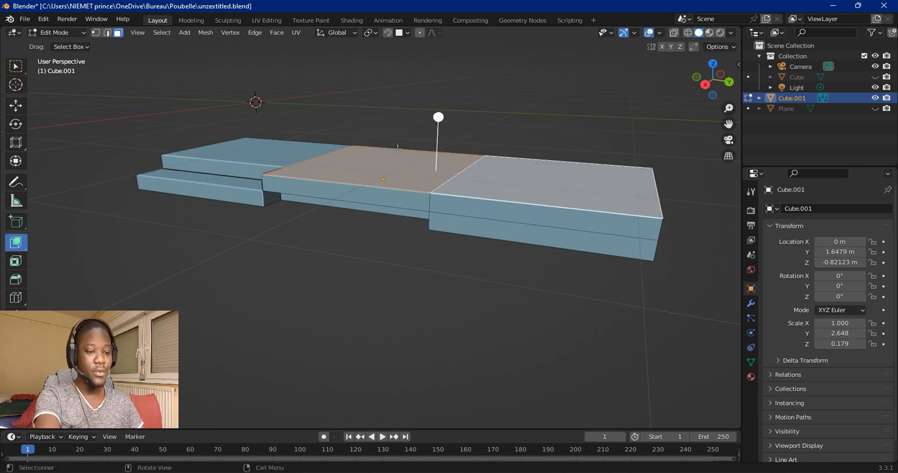
{"action": "left_click_drag", "start_coordinate": [16, 242], "coordinate": [51, 244]}
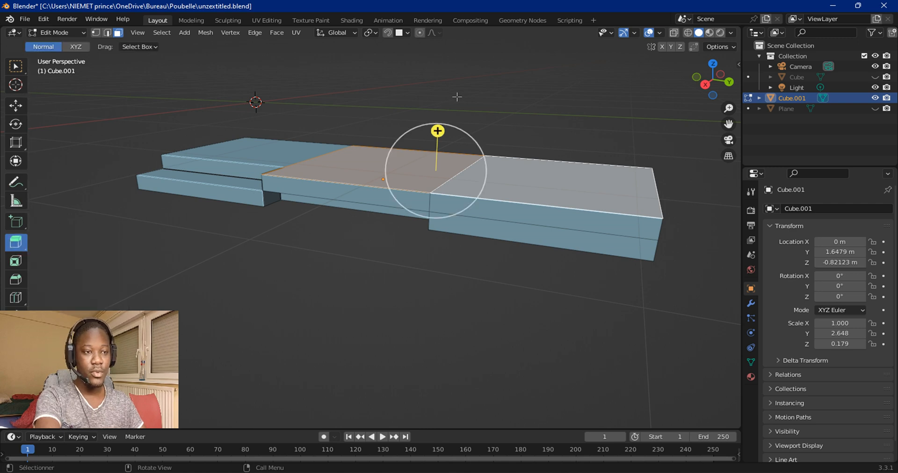
{"action": "left_click_drag", "start_coordinate": [437, 132], "coordinate": [438, 103]}
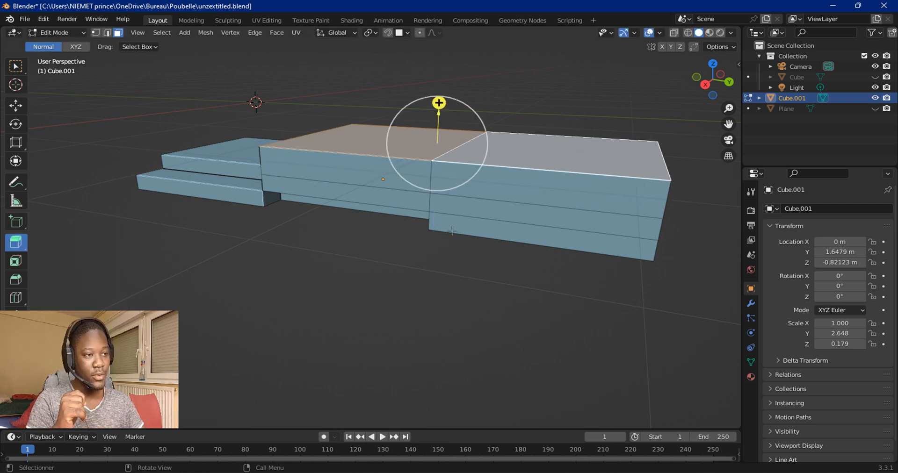
Step: Try extruding the right section's front face just above the bottom row inward with Extrude Manifold, and inspect the open end
{"action": "left_click", "coordinate": [469, 209]}
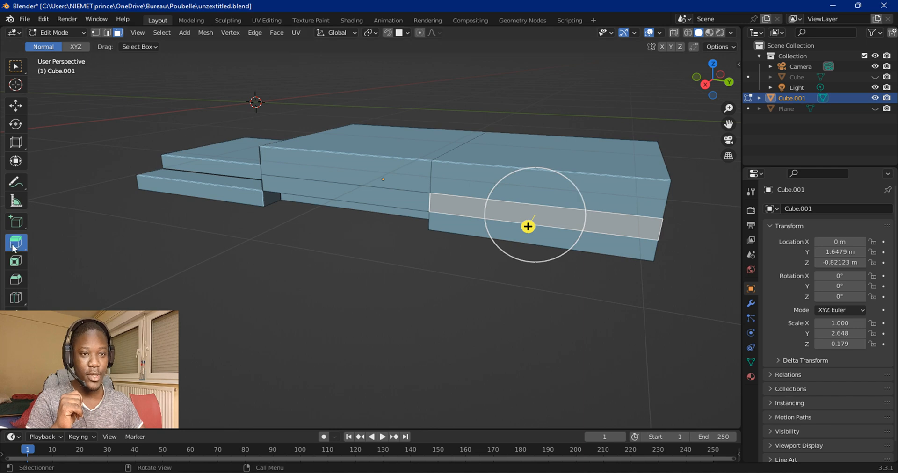
{"action": "left_click_drag", "start_coordinate": [15, 245], "coordinate": [52, 267]}
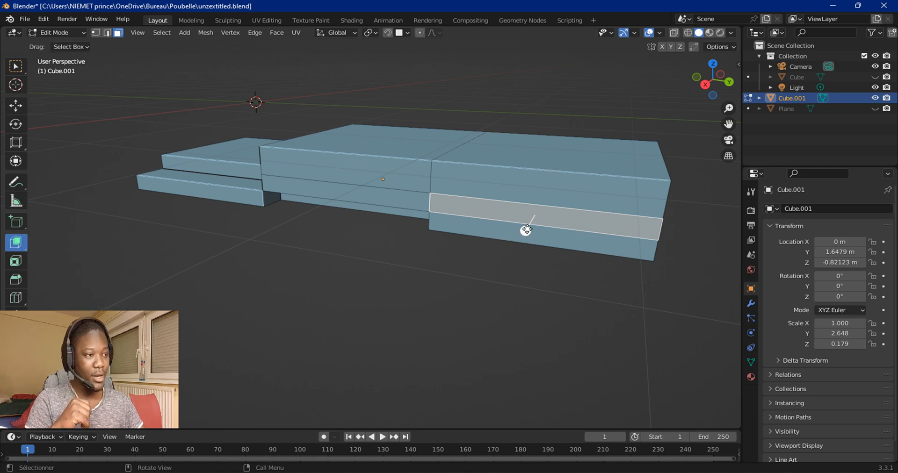
{"action": "left_click_drag", "start_coordinate": [527, 229], "coordinate": [571, 227]}
{"action": "middle_click_drag", "start_coordinate": [607, 233], "coordinate": [574, 228]}
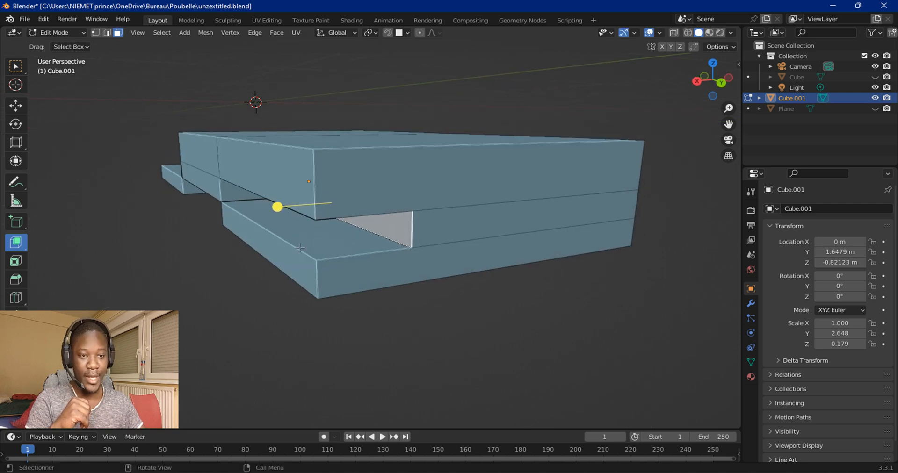
Step: Extrude the right section's front face above the bottom row inward with Extrude Region, and inspect the recess from its end
{"action": "left_click", "coordinate": [278, 242]}
{"action": "left_click_drag", "start_coordinate": [15, 242], "coordinate": [52, 245]}
{"action": "left_click_drag", "start_coordinate": [212, 212], "coordinate": [284, 234]}
{"action": "middle_click_drag", "start_coordinate": [284, 234], "coordinate": [521, 203]}
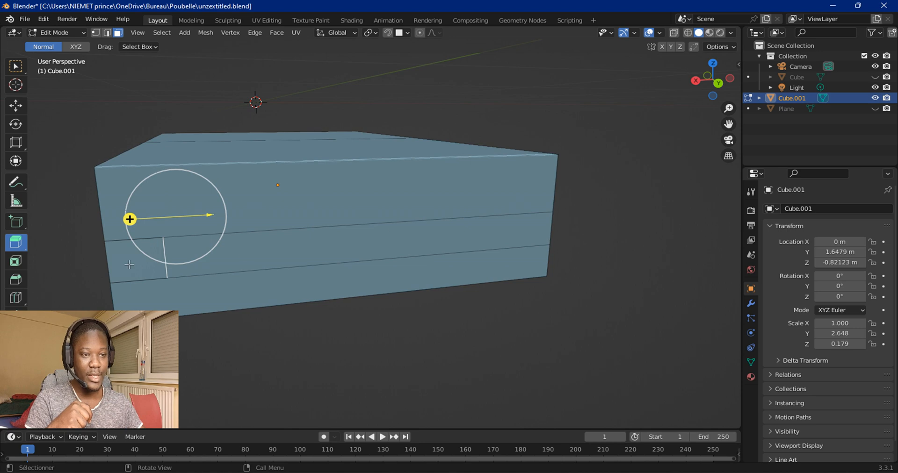
{"action": "middle_click_drag", "start_coordinate": [113, 263], "coordinate": [157, 260]}
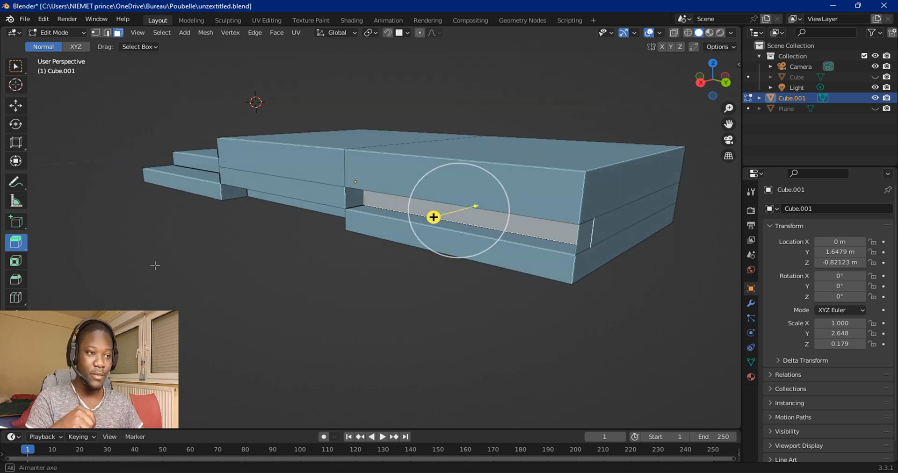
Step: Extrude the two raised top faces upward with Extrude Region, and extend the new layer's left end face out over the steps
{"action": "left_click", "coordinate": [445, 145]}
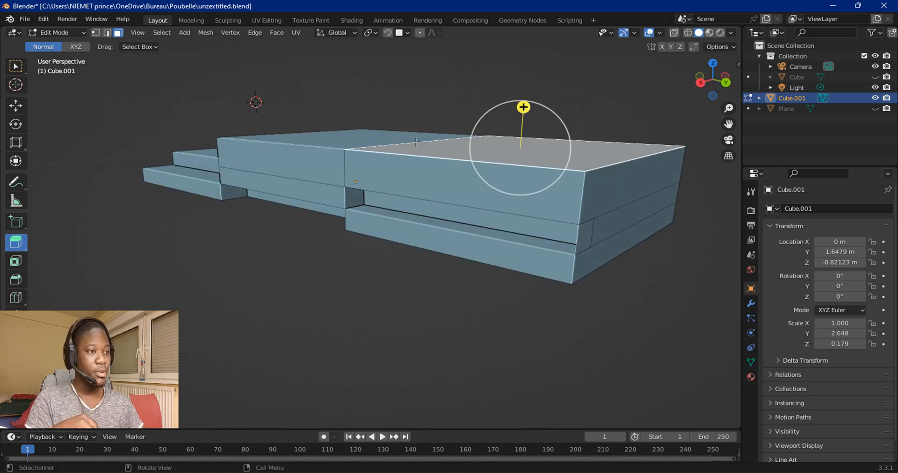
{"action": "left_click", "coordinate": [364, 141], "text": "shift"}
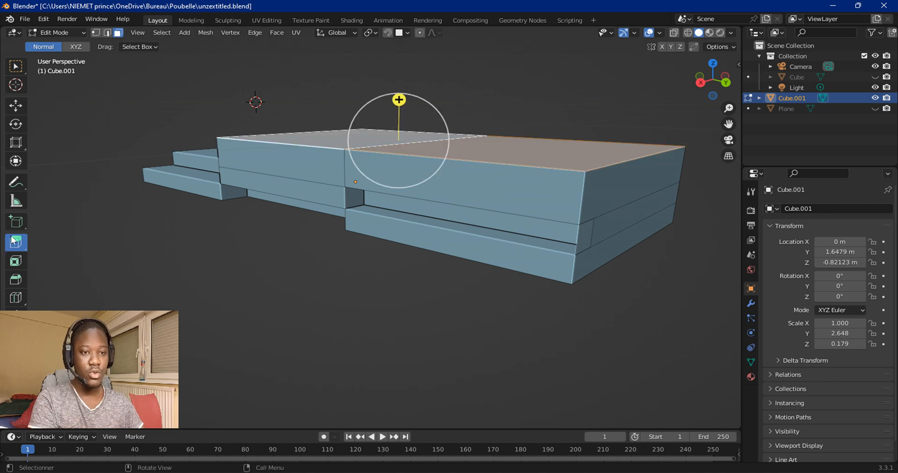
{"action": "left_click_drag", "start_coordinate": [14, 242], "coordinate": [77, 242]}
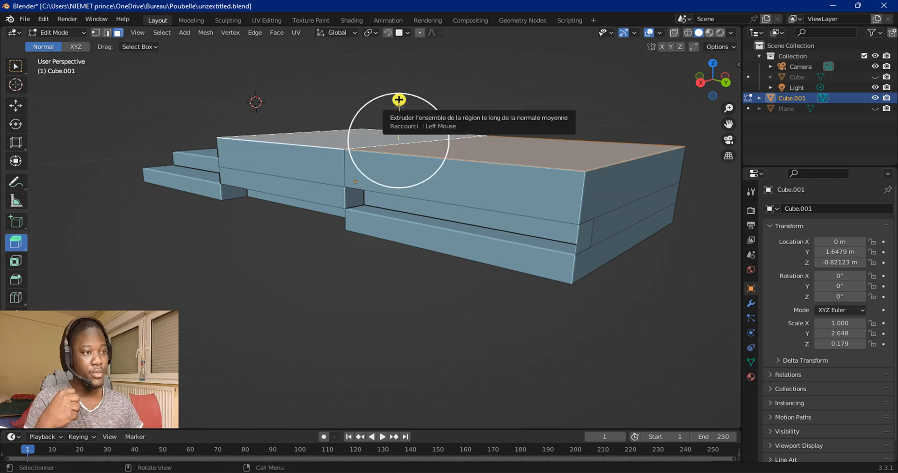
{"action": "left_click_drag", "start_coordinate": [398, 99], "coordinate": [400, 73]}
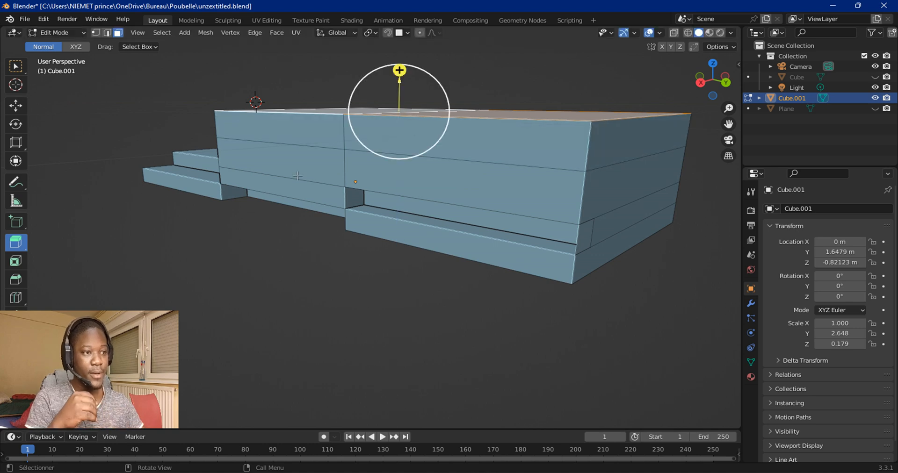
{"action": "middle_click_drag", "start_coordinate": [287, 155], "coordinate": [311, 135]}
{"action": "left_click", "coordinate": [343, 126]}
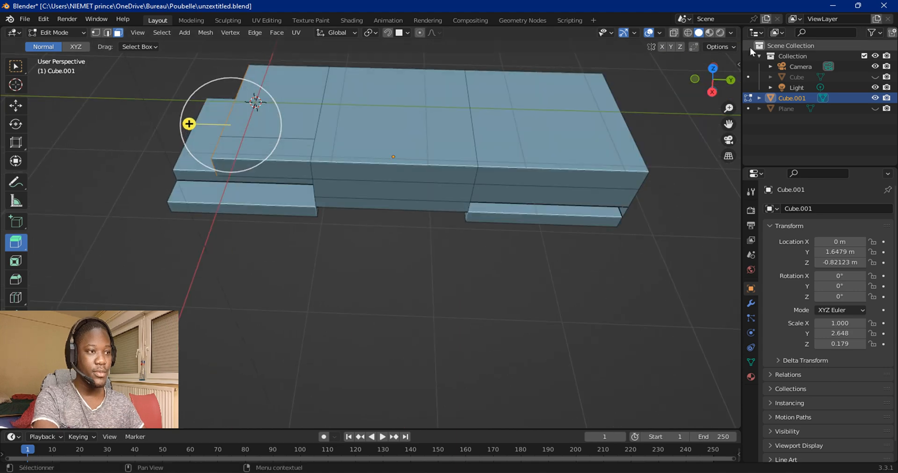
Step: Select all three top faces of the top layer, including the overhang, and extrude them upward with Extrude Region
{"action": "left_click", "coordinate": [712, 68]}
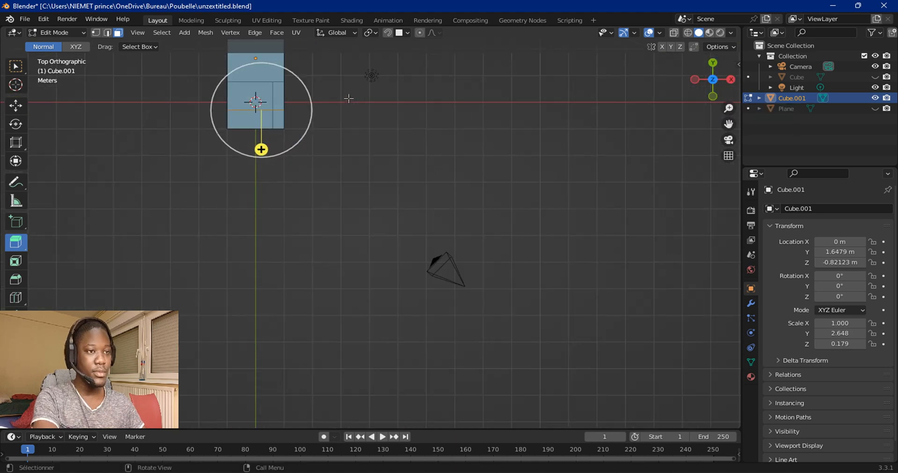
{"action": "middle_click_drag", "start_coordinate": [336, 94], "coordinate": [388, 260], "text": "shift"}
{"action": "scroll", "coordinate": [381, 164], "scroll_direction": "up", "scroll_amount": 7}
{"action": "scroll", "coordinate": [319, 304], "scroll_direction": "down", "scroll_amount": 3}
{"action": "left_click_drag", "start_coordinate": [291, 157], "coordinate": [349, 307]}
{"action": "middle_click_drag", "start_coordinate": [423, 307], "coordinate": [421, 250]}
{"action": "scroll", "coordinate": [425, 245], "scroll_direction": "up", "scroll_amount": 5}
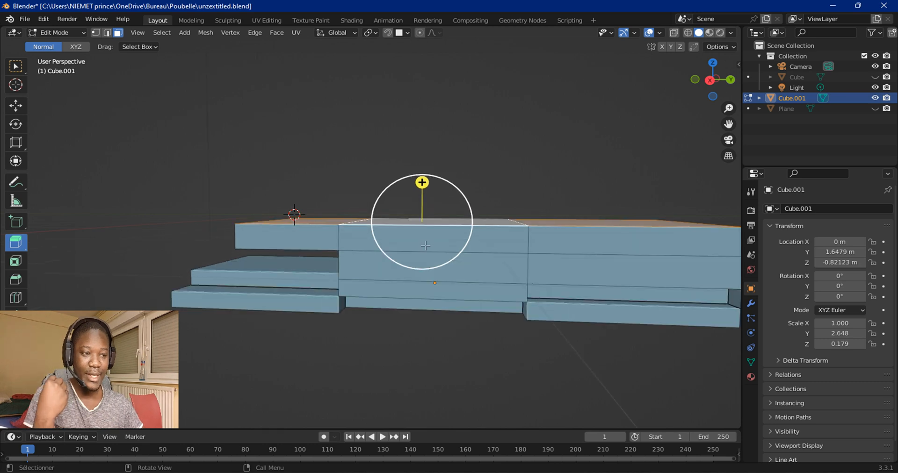
{"action": "left_click_drag", "start_coordinate": [429, 166], "coordinate": [424, 140]}
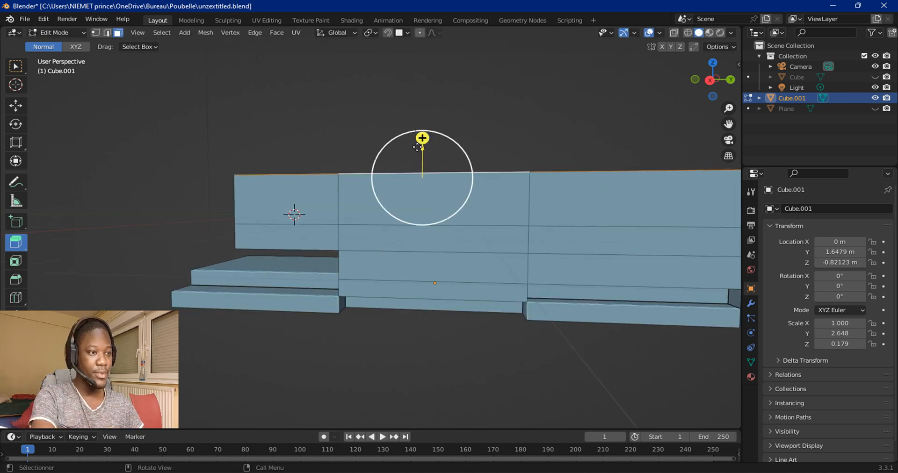
{"action": "middle_click_drag", "start_coordinate": [432, 273], "coordinate": [401, 255]}
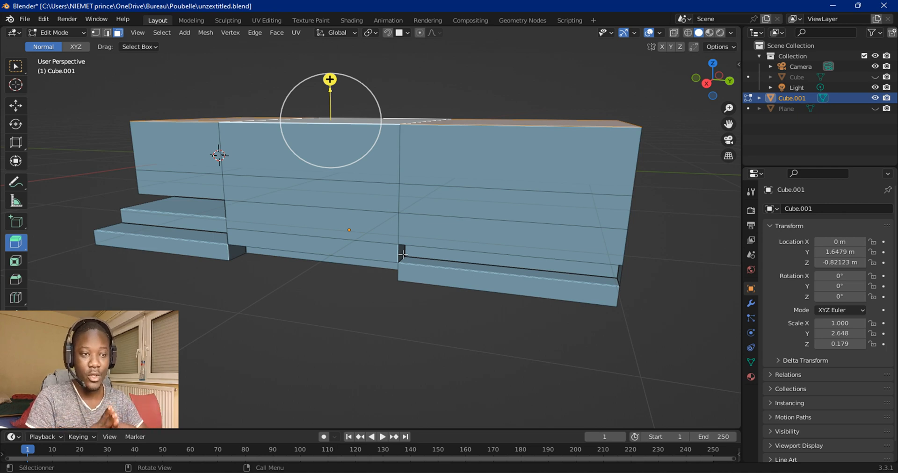
Step: Try extruding the middle section's front face just below the overhang level inward with Extrude Region, and undo the extrusion
{"action": "left_click", "coordinate": [242, 189]}
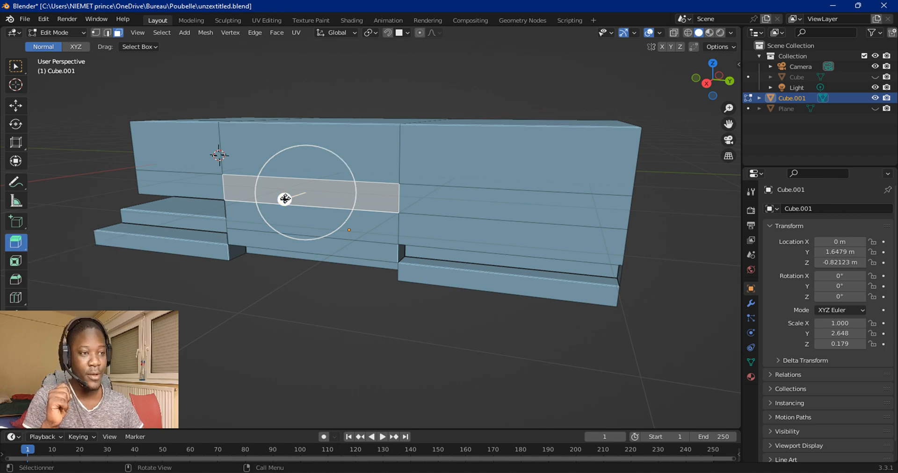
{"action": "left_click_drag", "start_coordinate": [285, 199], "coordinate": [301, 194]}
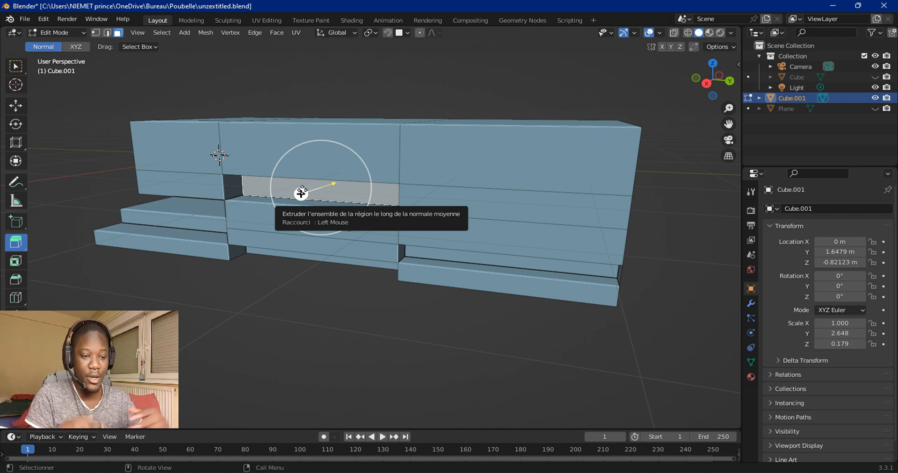
{"action": "key", "text": "ctrl+z"}
Step: Extrude the selected middle front face inward with Extrude Manifold to cut a recess beside the steps
{"action": "left_click", "coordinate": [27, 246]}
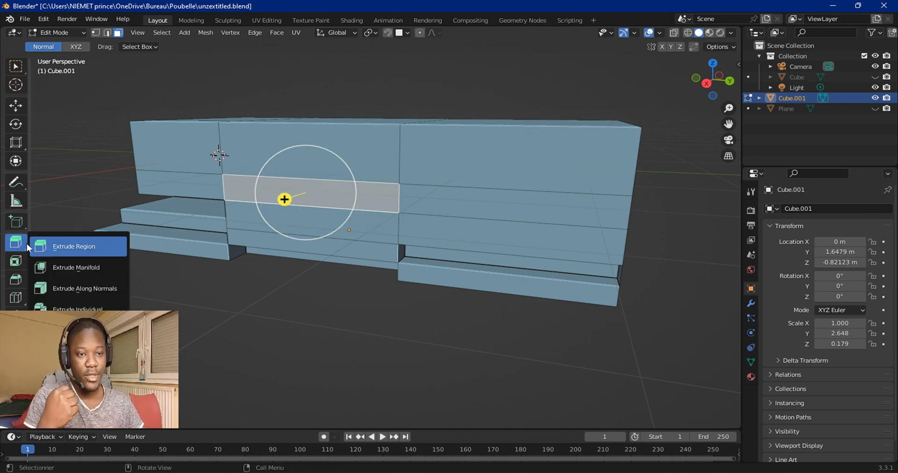
{"action": "left_click", "coordinate": [61, 271]}
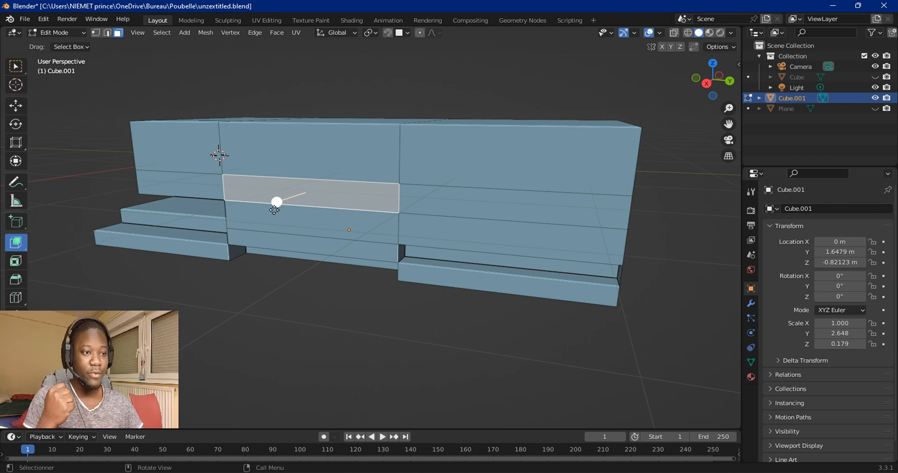
{"action": "left_click_drag", "start_coordinate": [285, 199], "coordinate": [292, 198]}
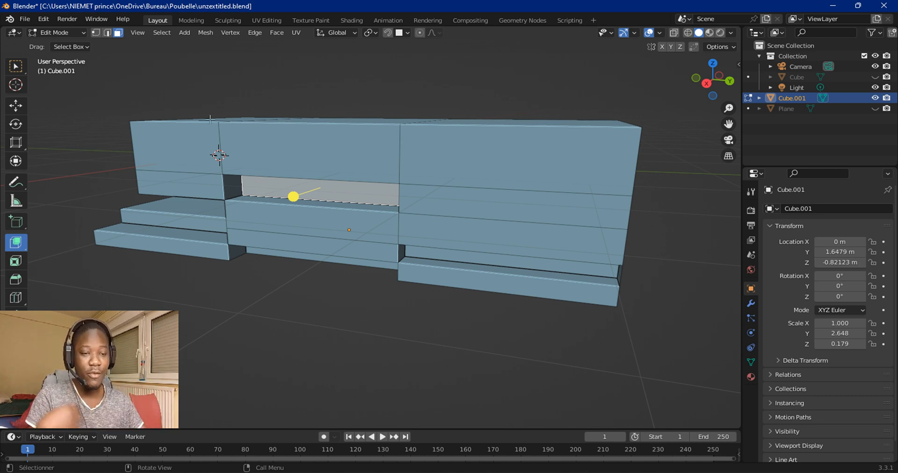
{"action": "left_click_drag", "start_coordinate": [17, 237], "coordinate": [64, 253]}
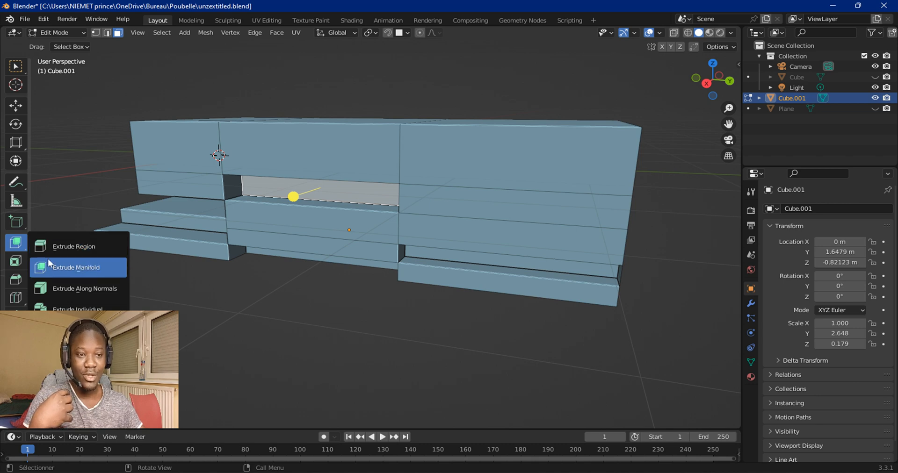
{"action": "left_click", "coordinate": [48, 259]}
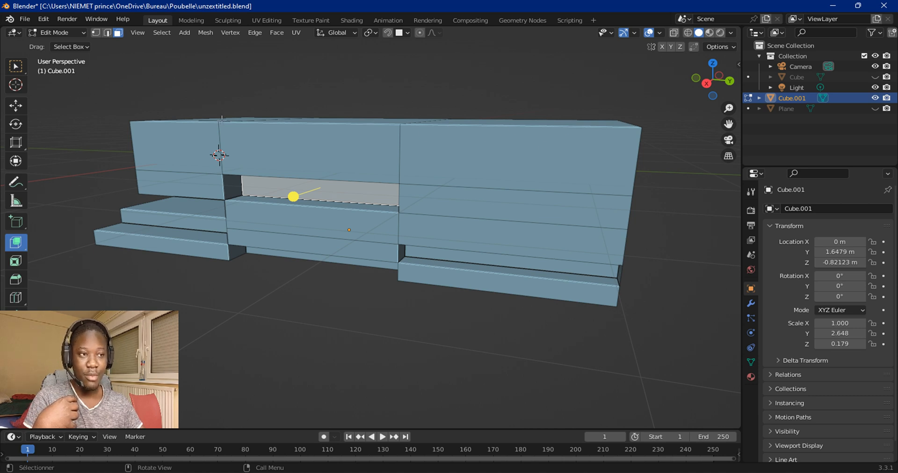
Step: Extrude the right section's front face on the third level inward with Extrude Manifold to cut a deep recess above the lower steps
{"action": "left_click_drag", "start_coordinate": [15, 242], "coordinate": [40, 246]}
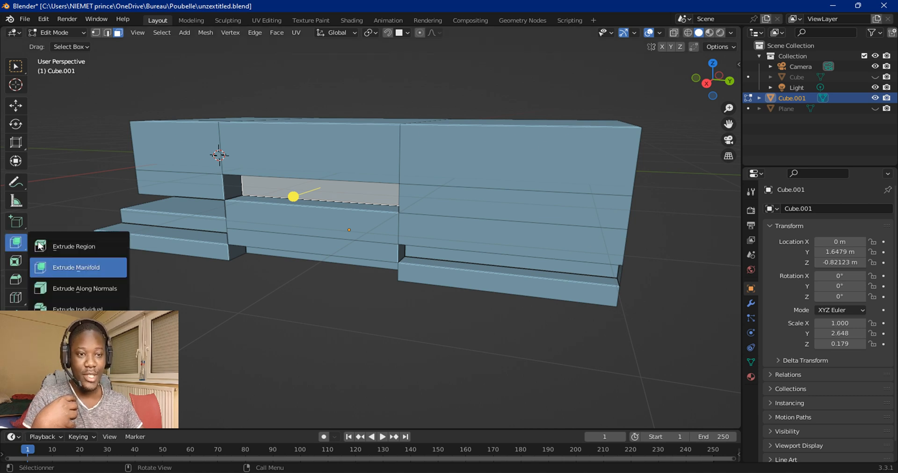
{"action": "left_click", "coordinate": [73, 267]}
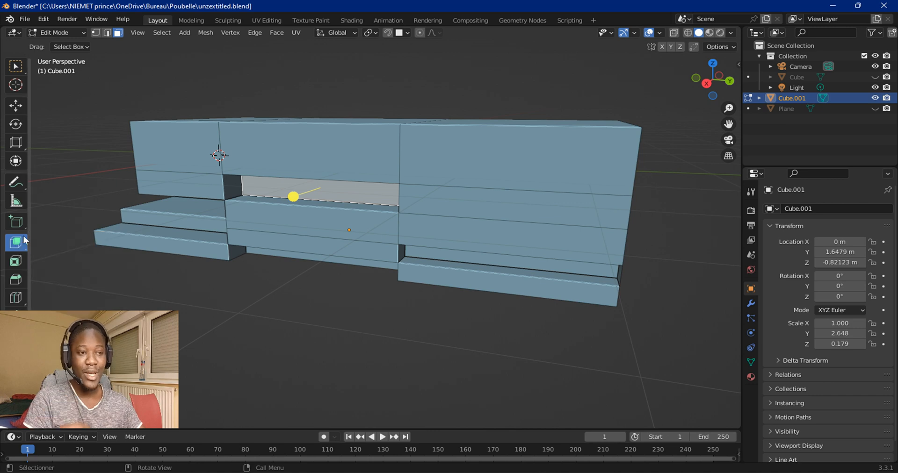
{"action": "middle_click_drag", "start_coordinate": [395, 248], "coordinate": [267, 215]}
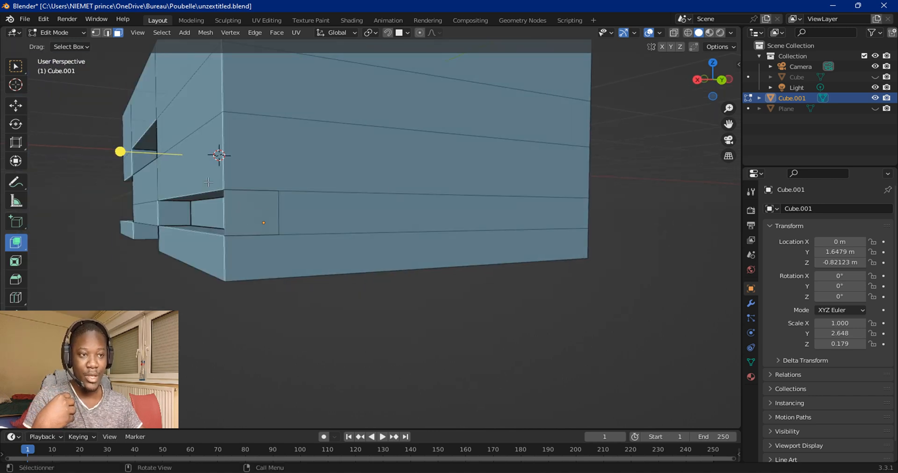
{"action": "left_click", "coordinate": [206, 166]}
{"action": "middle_click_drag", "start_coordinate": [206, 166], "coordinate": [287, 201]}
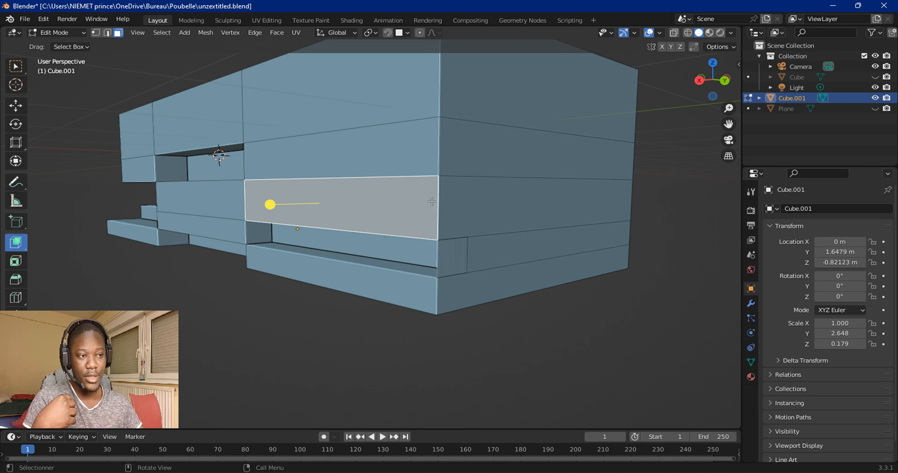
{"action": "left_click", "coordinate": [19, 245]}
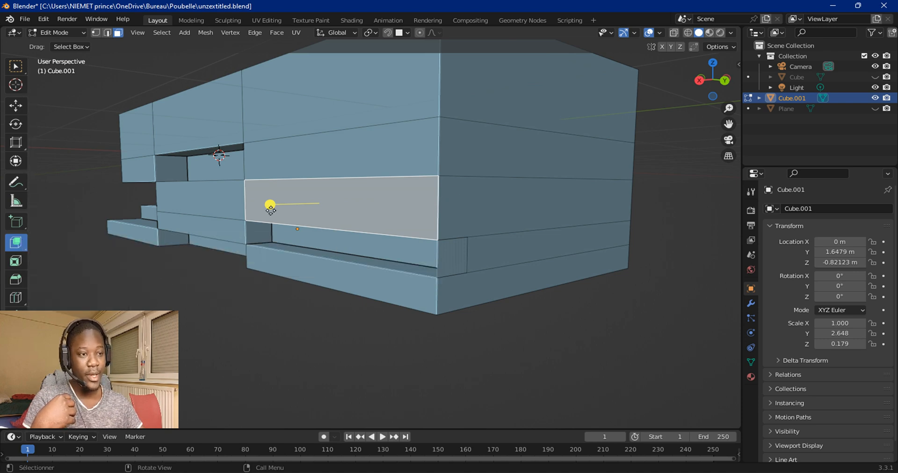
{"action": "left_click_drag", "start_coordinate": [266, 206], "coordinate": [384, 214]}
{"action": "middle_click_drag", "start_coordinate": [405, 217], "coordinate": [390, 219]}
{"action": "middle_click_drag", "start_coordinate": [256, 247], "coordinate": [294, 222]}
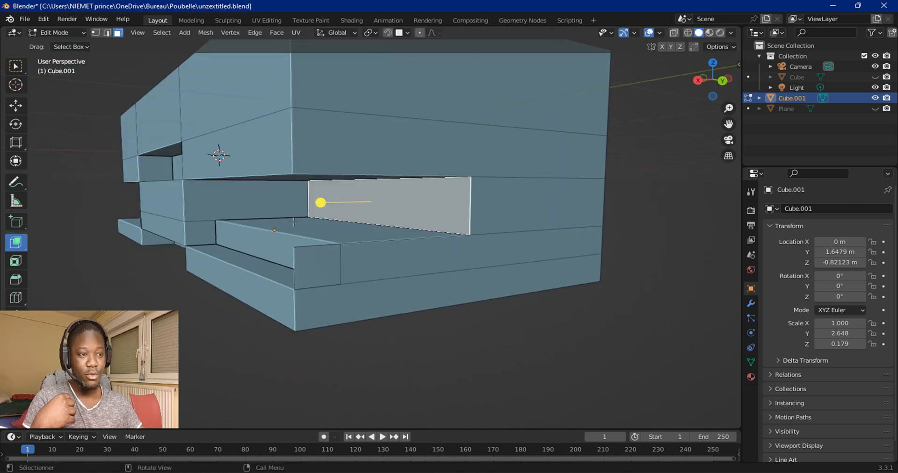
{"action": "middle_click_drag", "start_coordinate": [247, 251], "coordinate": [300, 247]}
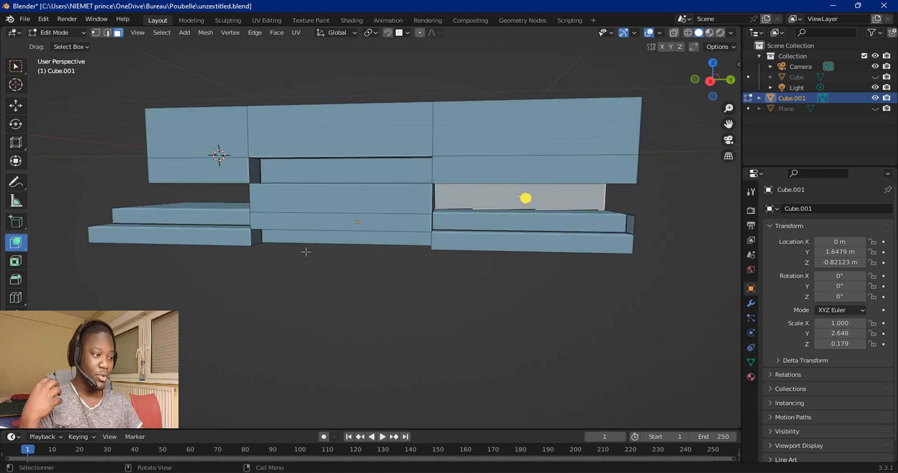
{"action": "scroll", "coordinate": [290, 253], "scroll_direction": "up", "scroll_amount": 2}
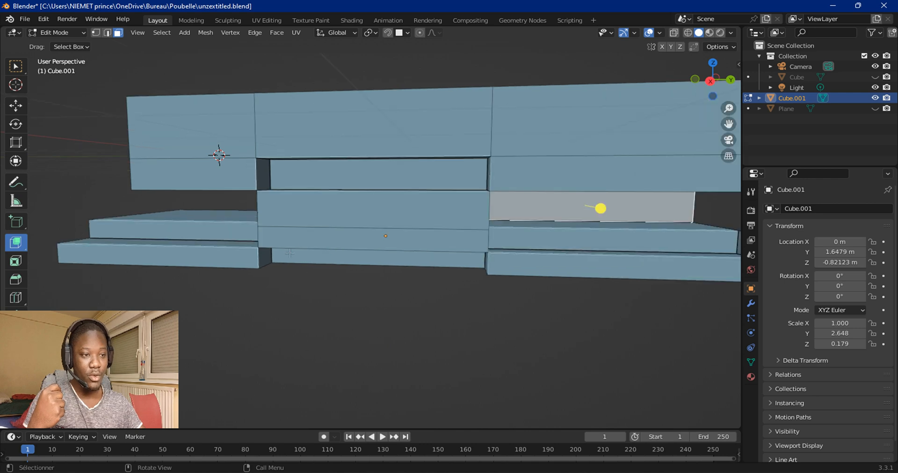